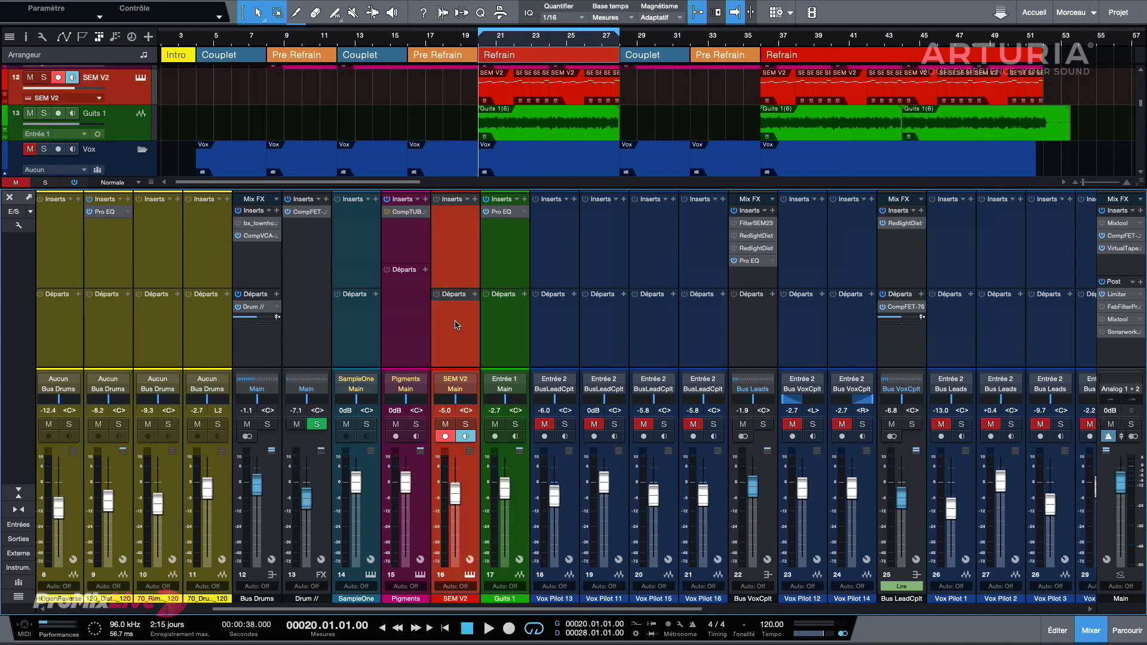
Show the effects browser and insert Arturia's Comp FET-76 on the Guits 1 channel after the Pro EQ
key(F5)
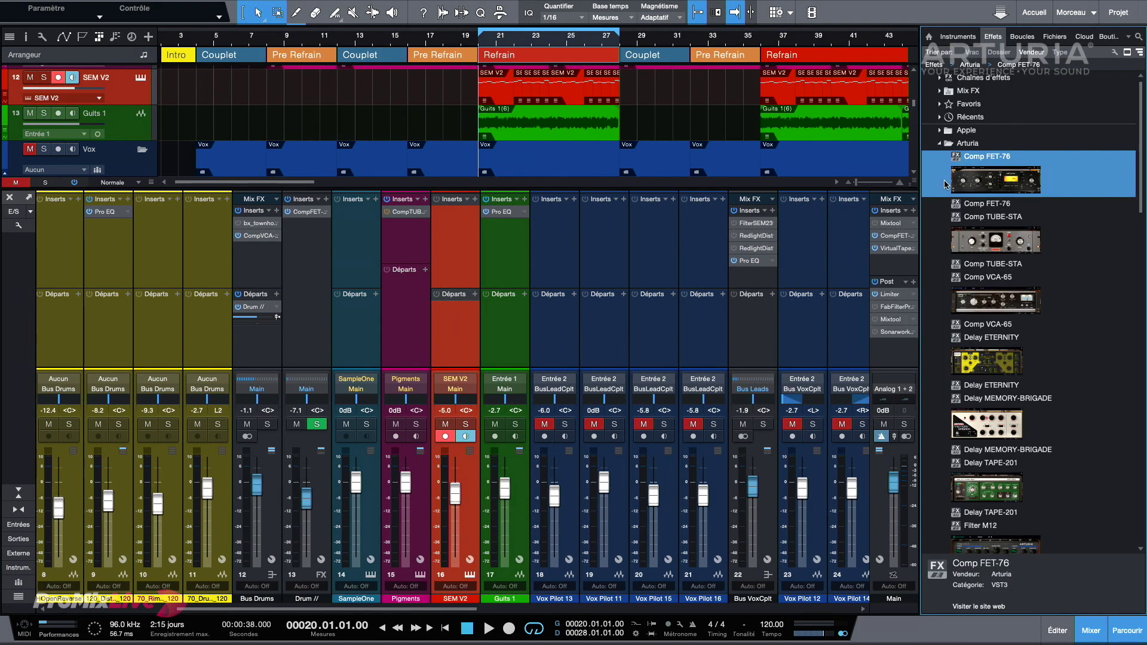
click(511, 239)
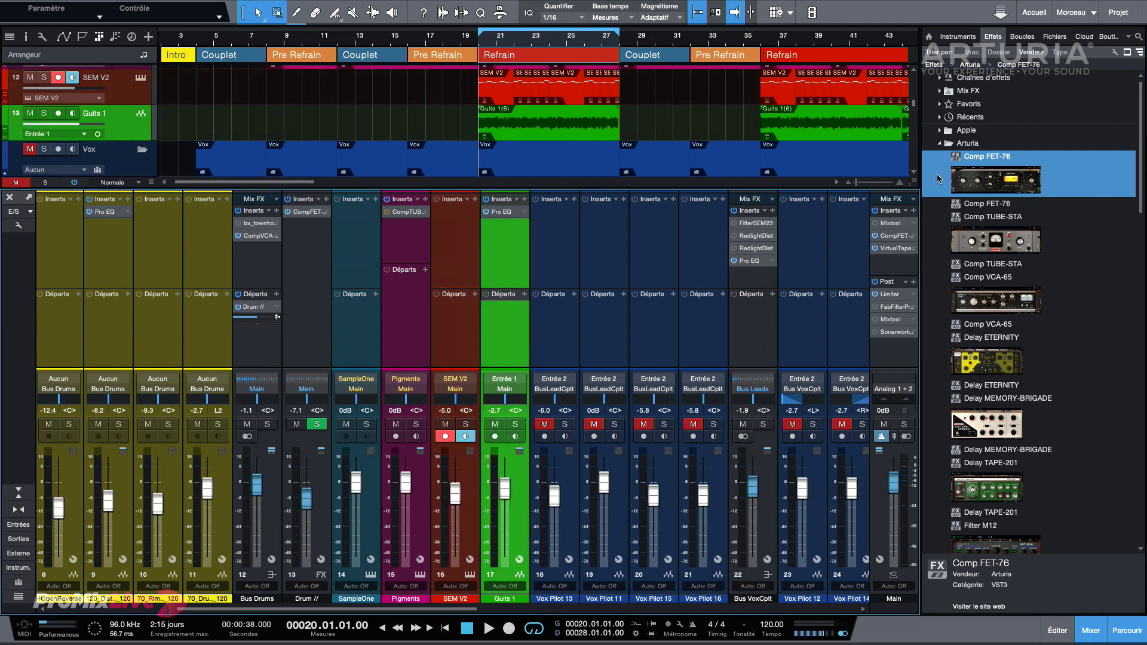
drag(992, 177, 575, 264)
drag(863, 80, 844, 96)
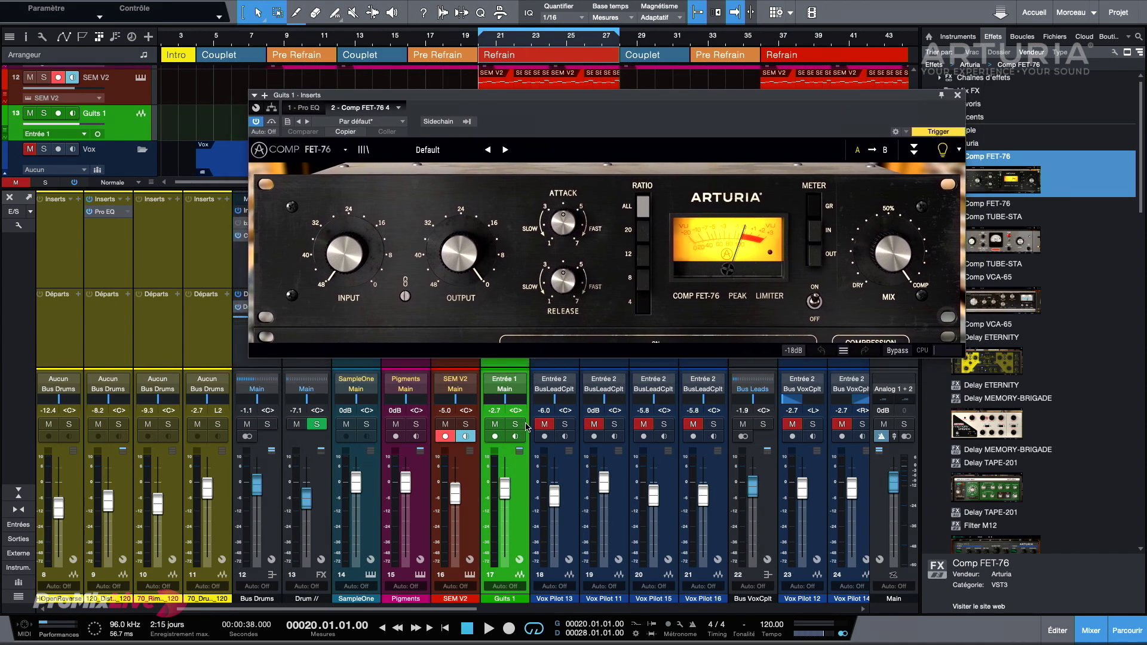
Solo Guits 1 and set the compressor's input gain to about -24 dB and output gain to about -18 dB during playback
click(515, 425)
key(space)
drag(343, 251, 344, 225)
drag(427, 270, 426, 260)
key(space)
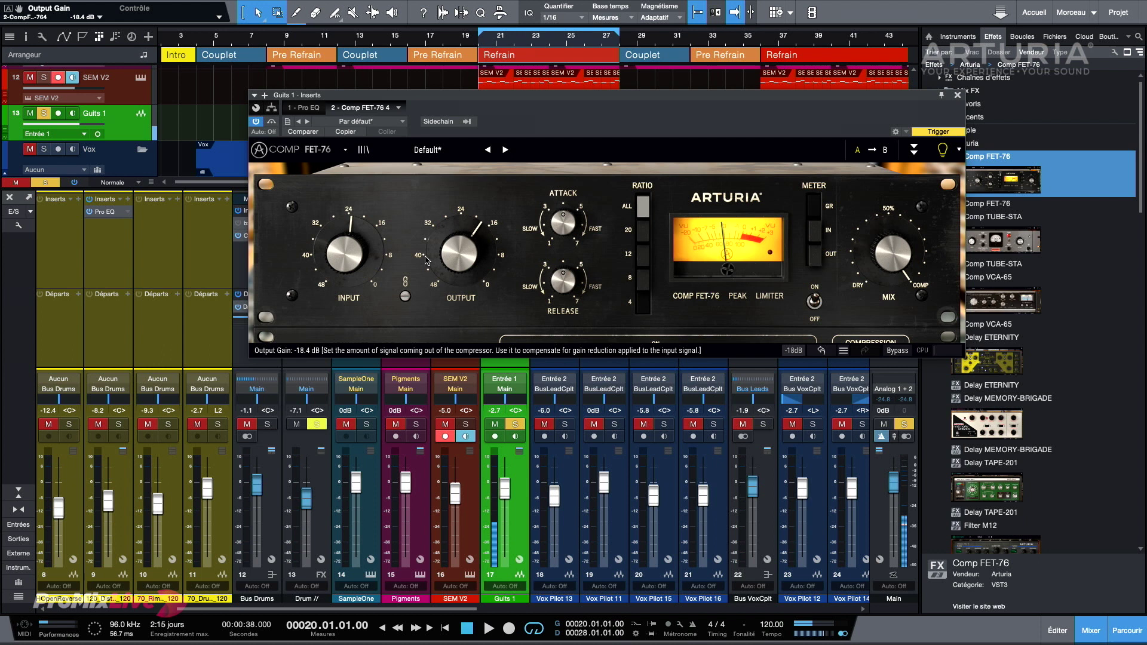
Fine-tune the Guits 1 compressor's gain while starting and stopping playback to check the level
drag(344, 258, 458, 261)
key(space)
key(space)
key(space)
key(space)
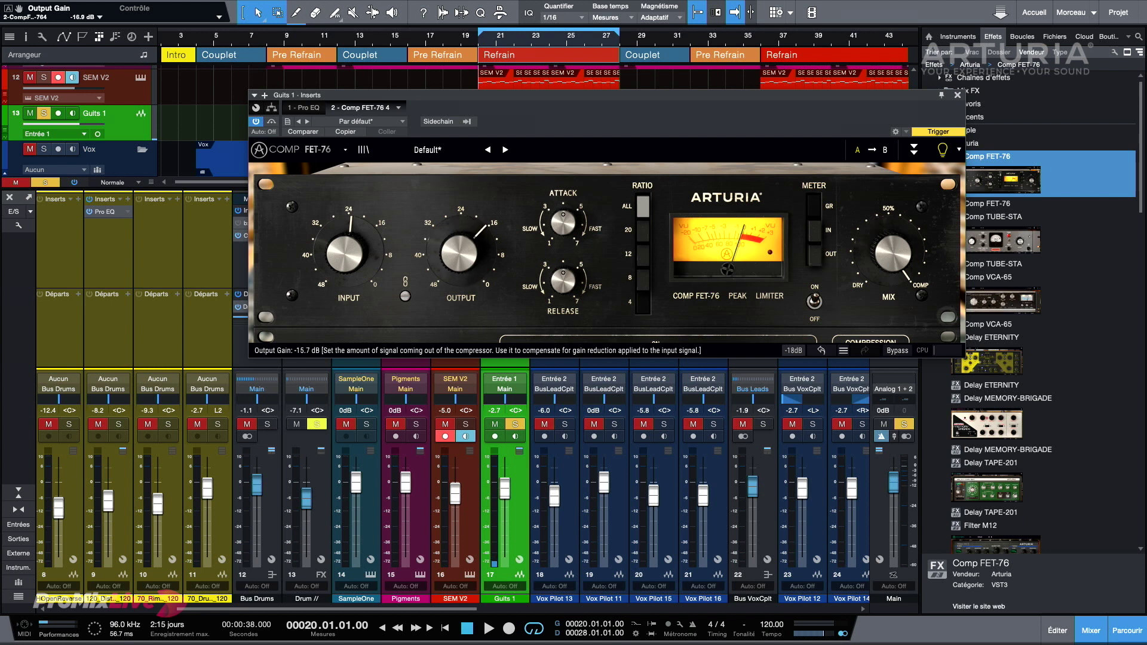
Slow down the compressor's attack and set its release to 5.42 while auditioning the guitars
drag(558, 233, 557, 235)
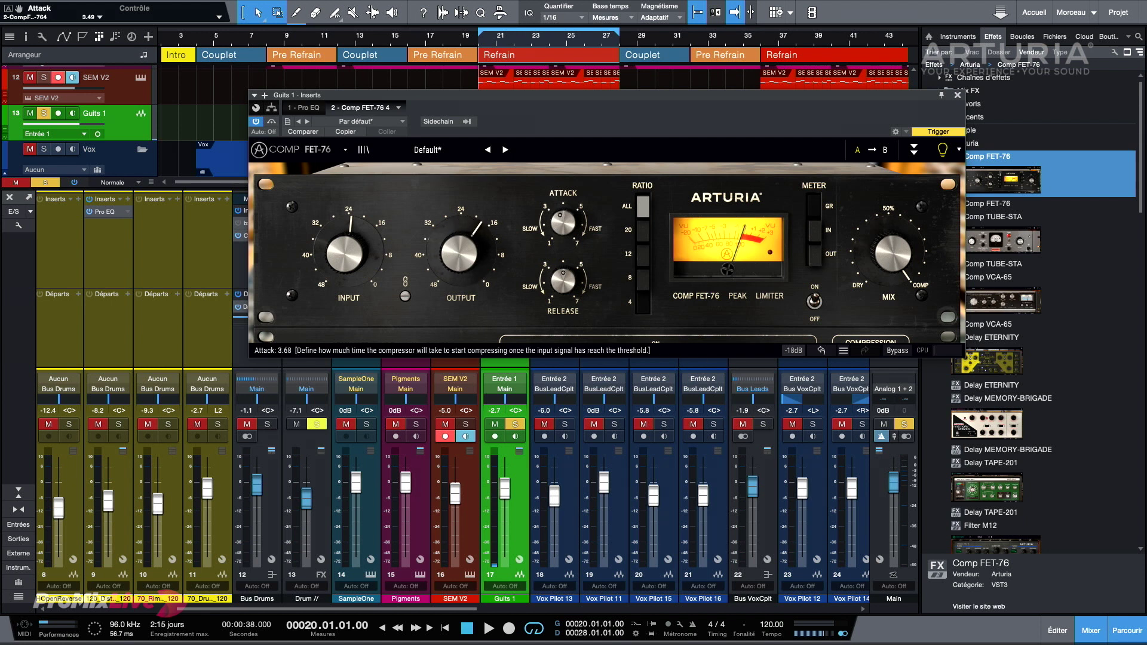
drag(563, 281, 563, 279)
key(space)
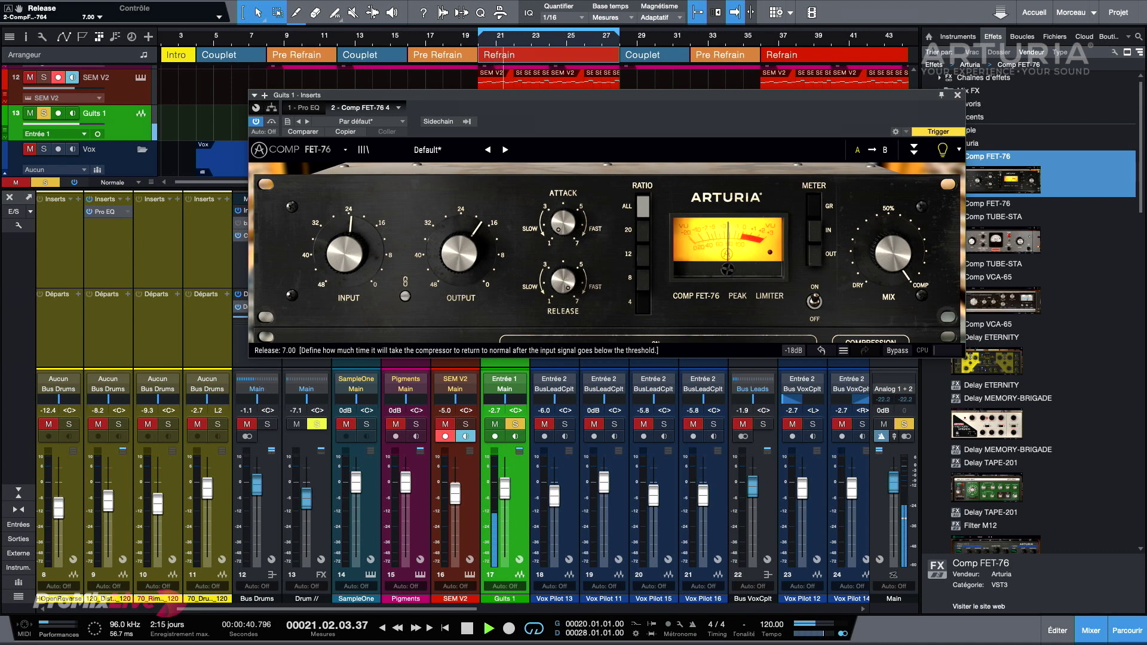
drag(562, 281, 562, 279)
key(space)
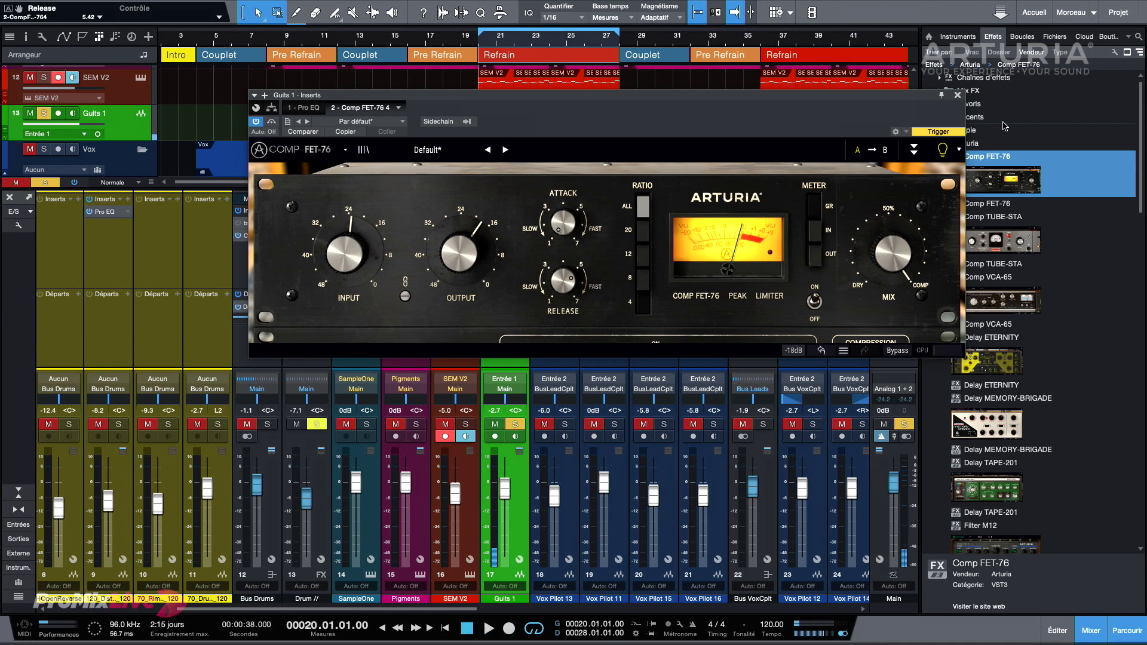
Move the plug-in window aside and deactivate the Comp FET-76 insert on Guits 1
click(941, 95)
drag(923, 102, 1146, 41)
scroll(416, 256, right, 5)
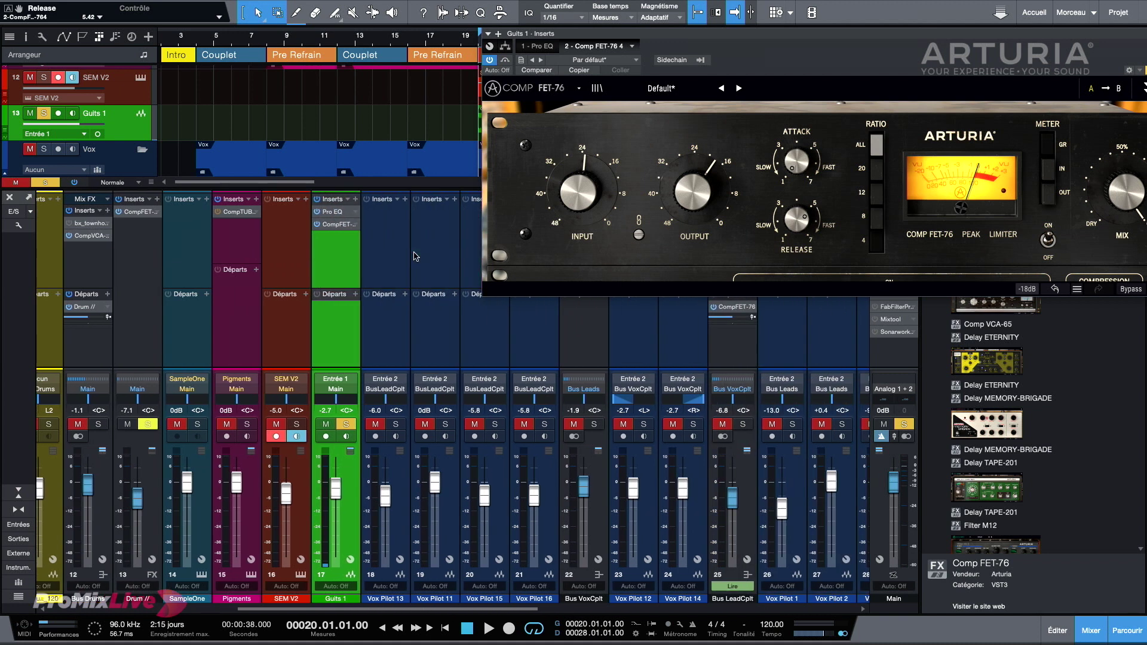
scroll(323, 233, right, 2)
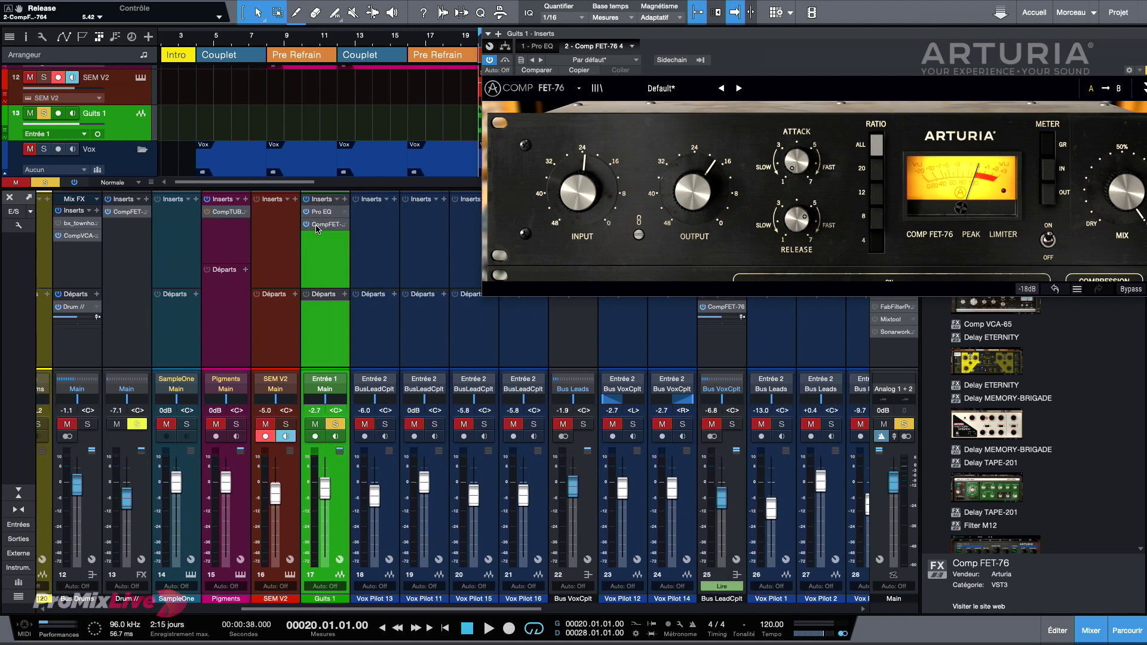
click(306, 225)
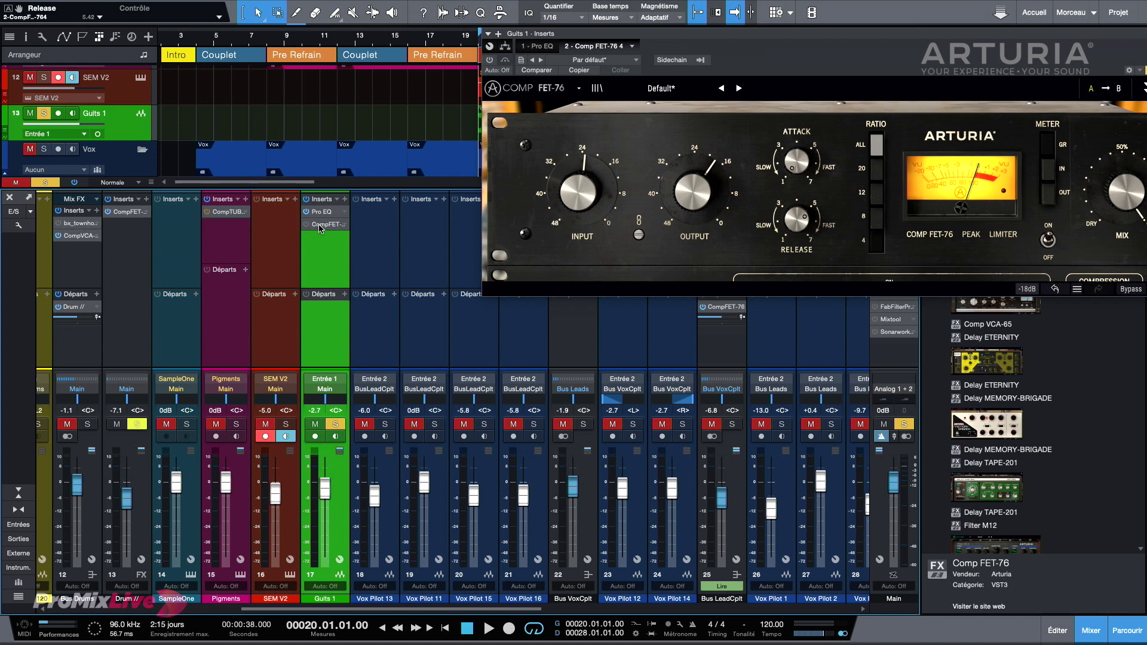
Add a new bus channel as a send from Guits 1 and close the compressor window
click(345, 294)
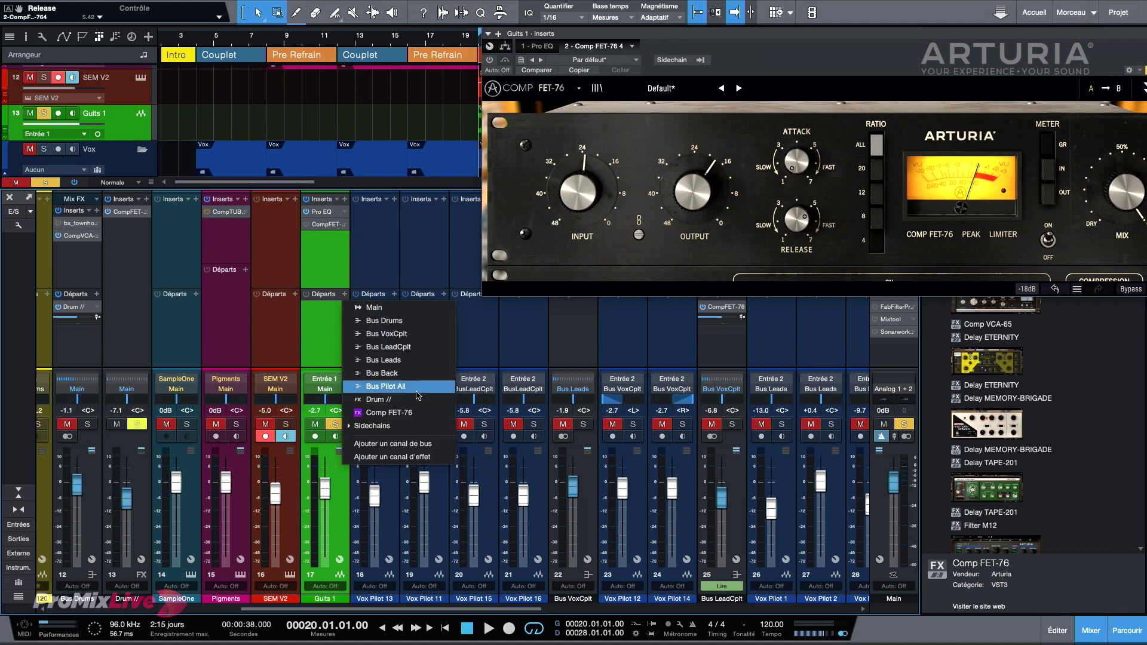
click(419, 452)
drag(1114, 37, 986, 58)
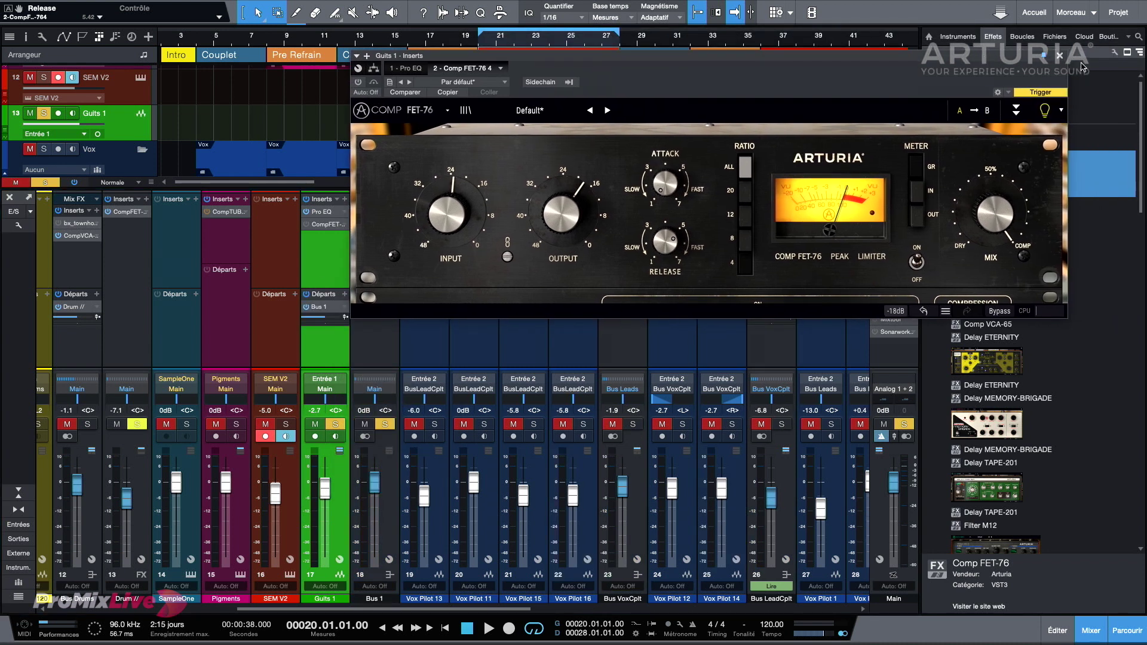
click(1059, 57)
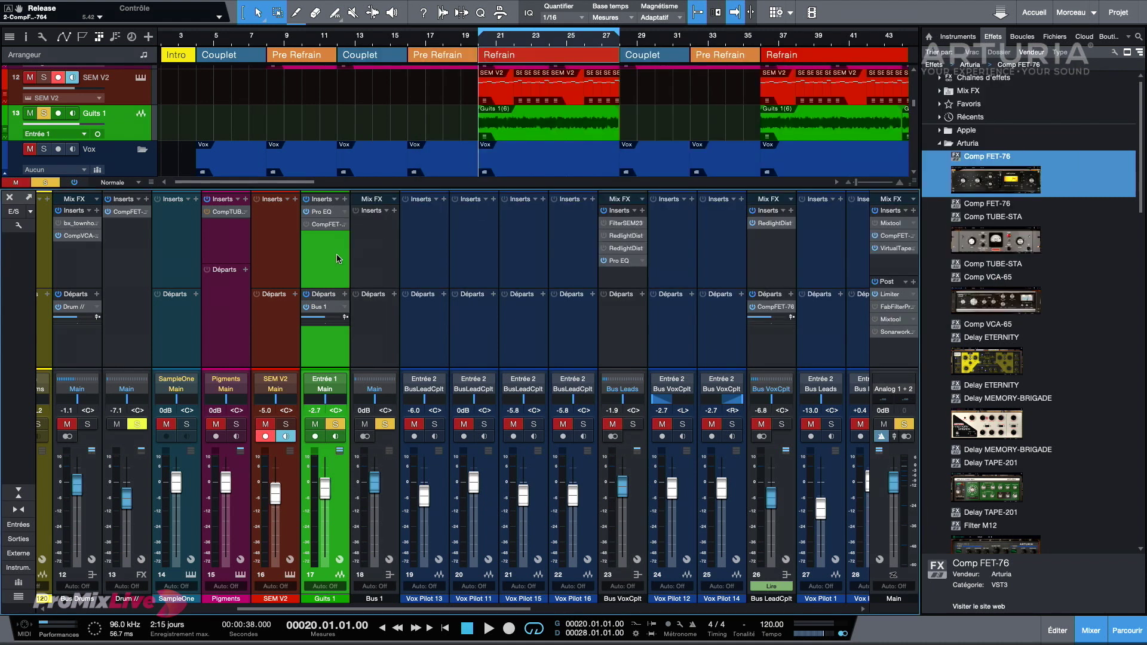
Copy the Comp FET-76 from Guits 1 to Bus 1 with its settings and audition it by toggling its activation during playback
click(374, 233)
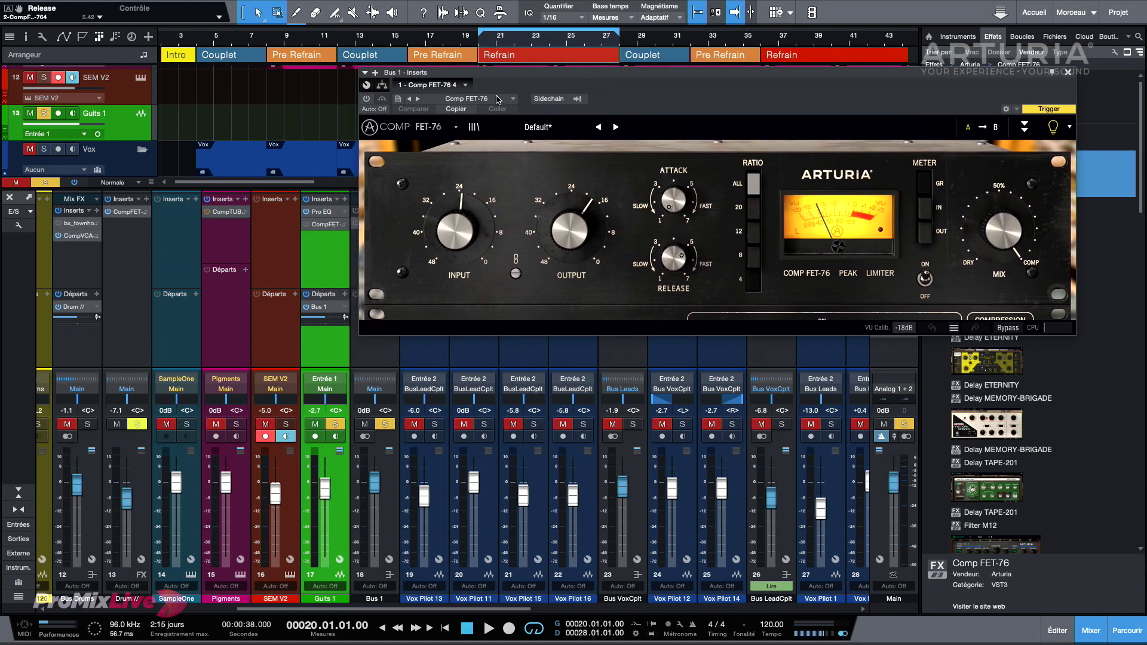
drag(615, 68, 665, 70)
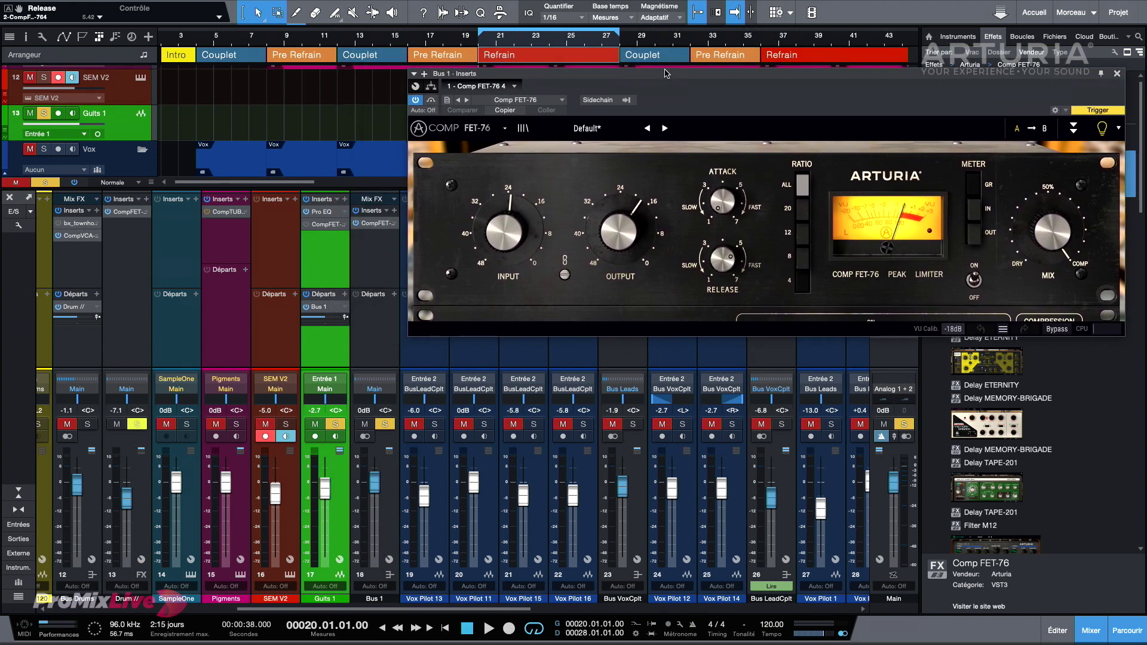
key(space)
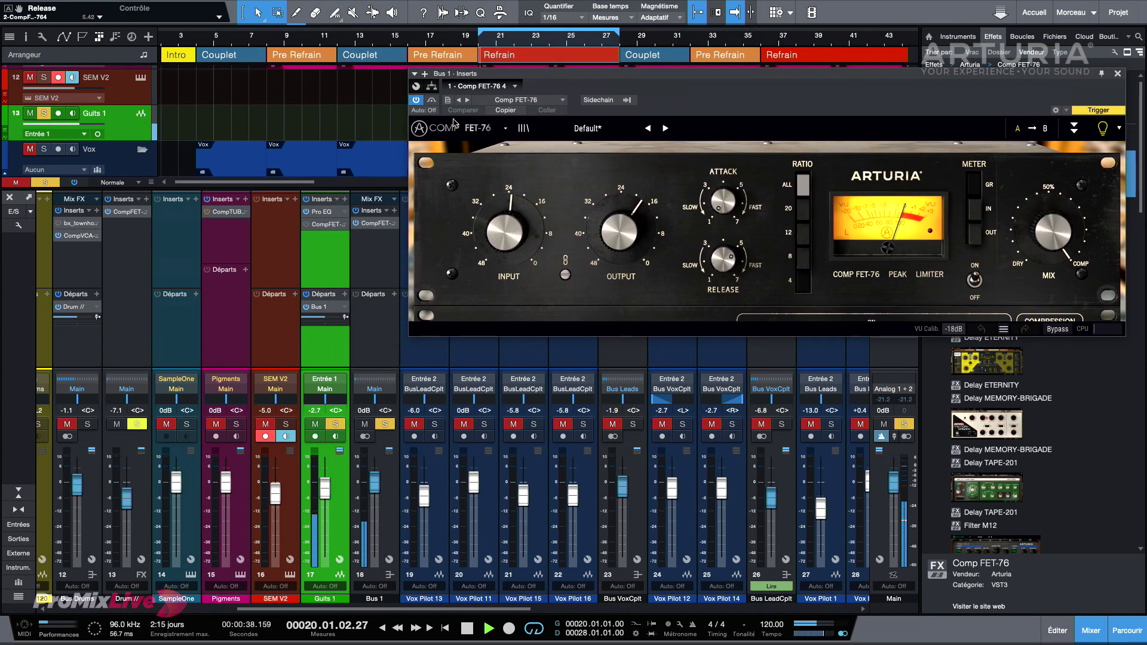
click(417, 100)
key(space)
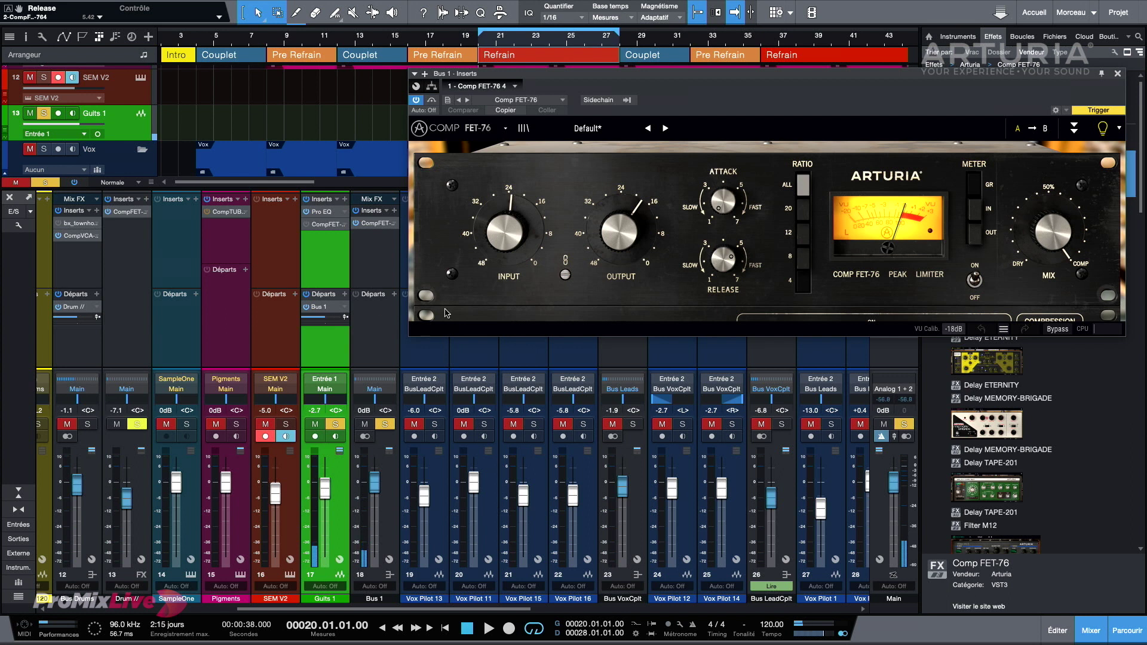
Set the Bus 1 compressor's input gain to -15.4 dB and listen to the result
drag(508, 252, 495, 238)
key(space)
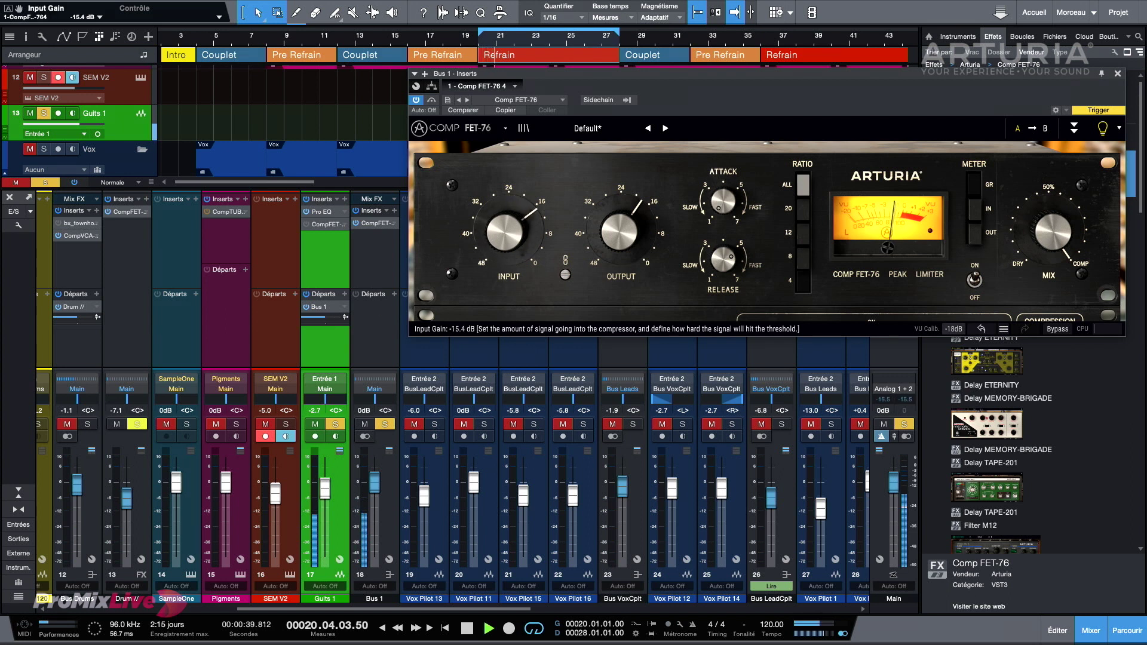
key(space)
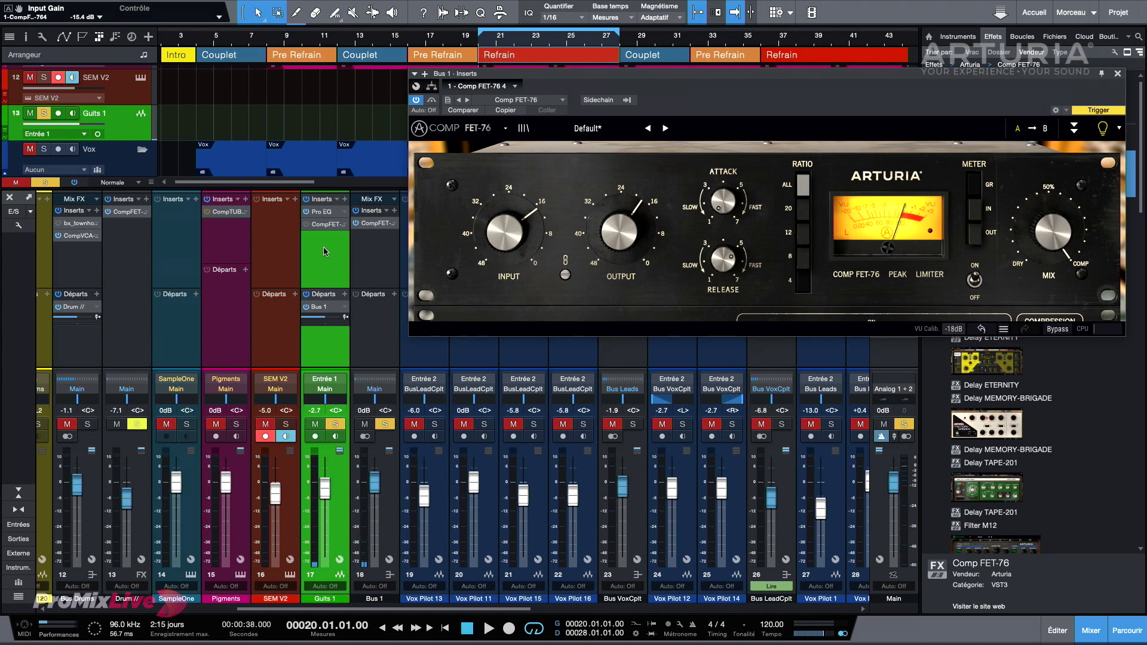
Open the Guits 1 compressor, switch it on and back off, and close its window
click(322, 225)
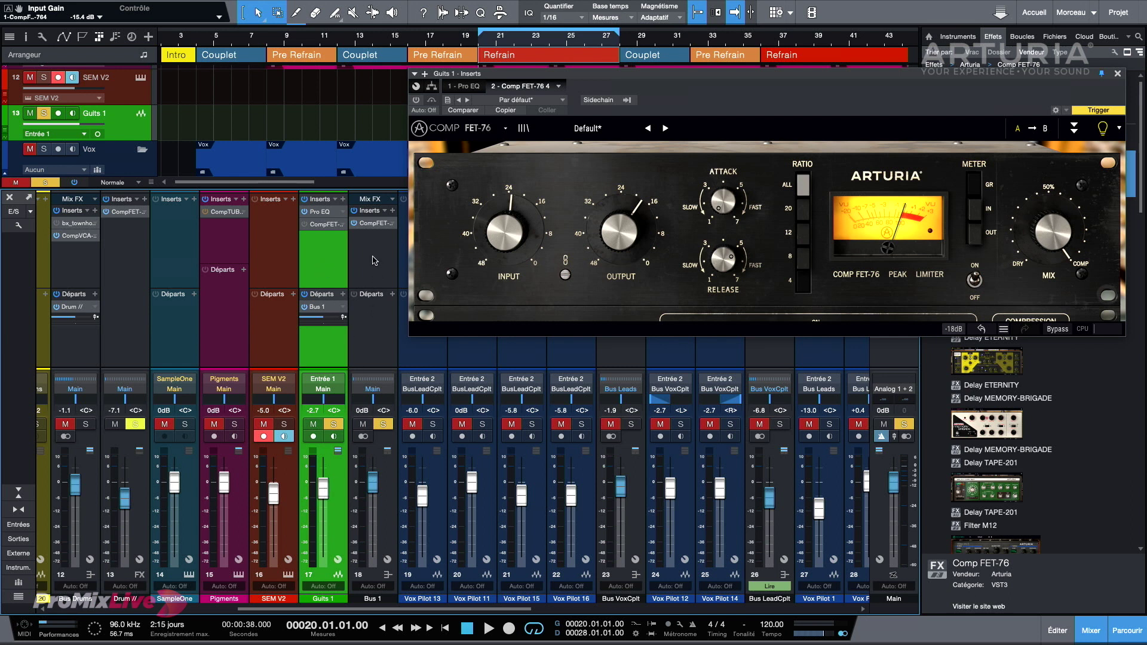
drag(1077, 84, 1050, 77)
click(393, 100)
click(306, 225)
click(1095, 75)
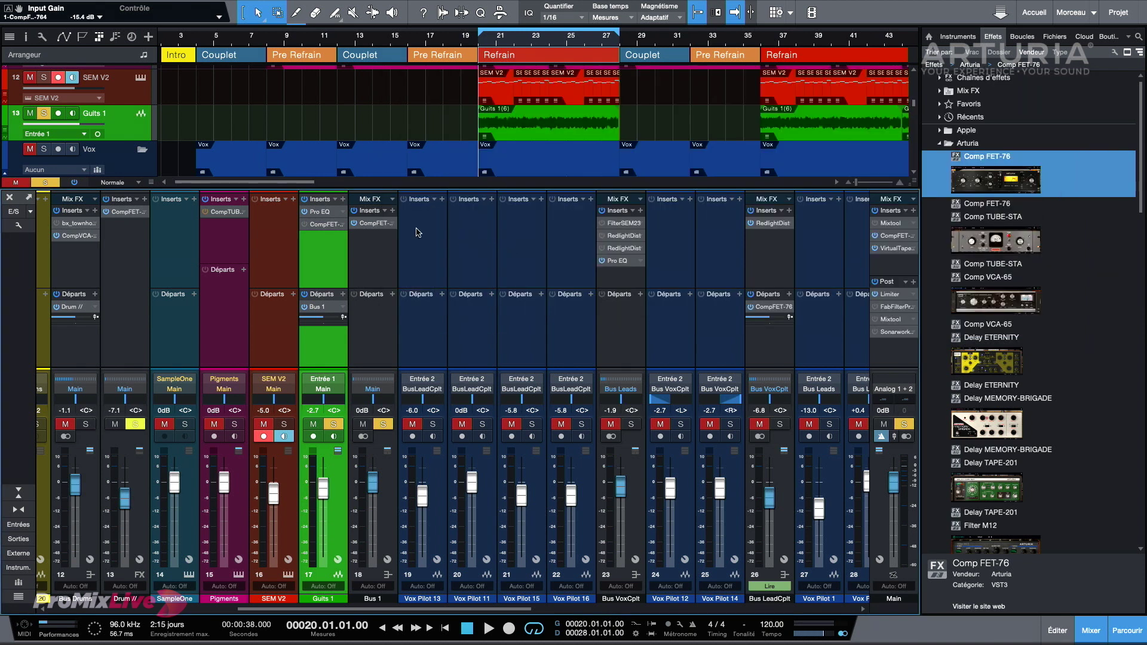
Open the Bus 1 compressor and rename the bus channel as Comp //
click(377, 224)
drag(682, 84, 755, 98)
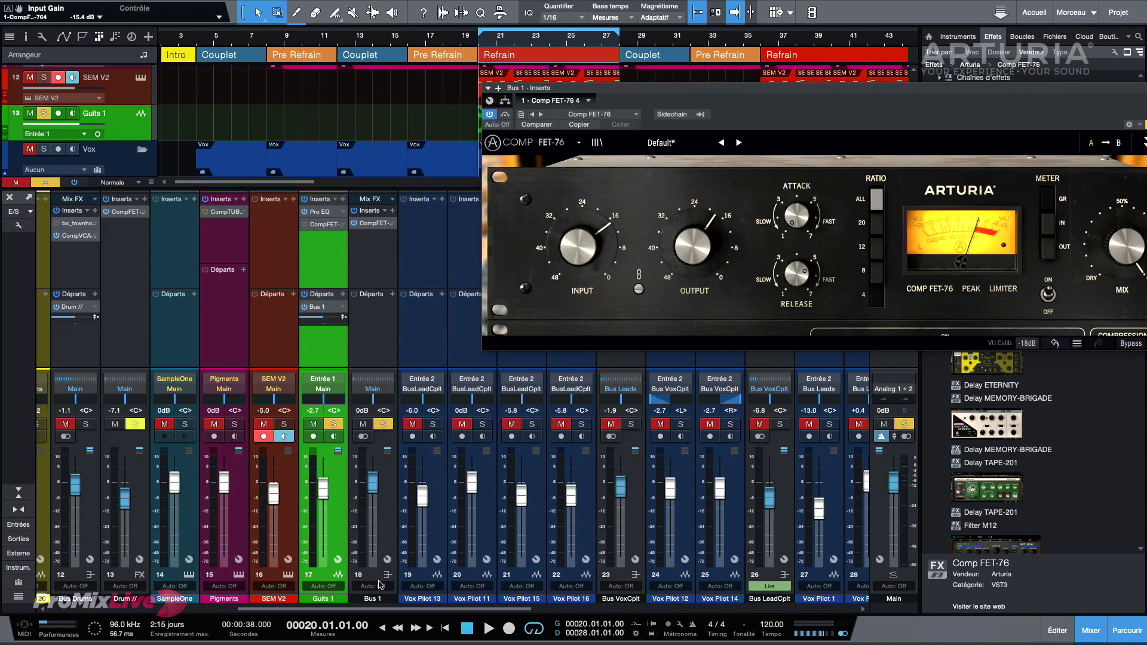
double_click(373, 599)
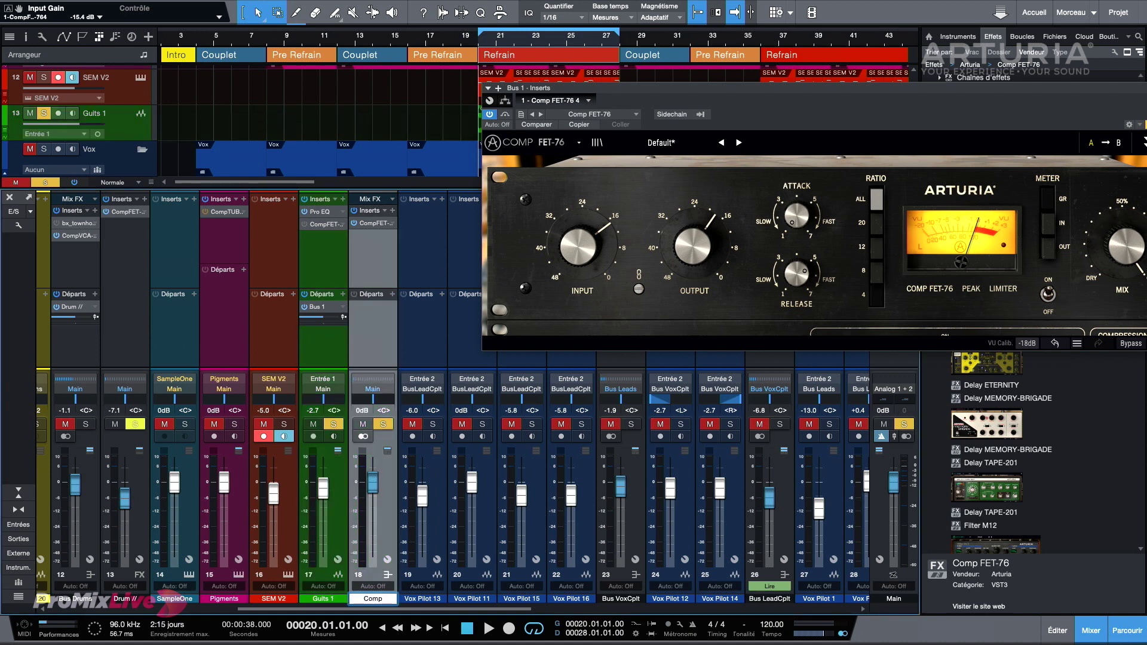
key(Return)
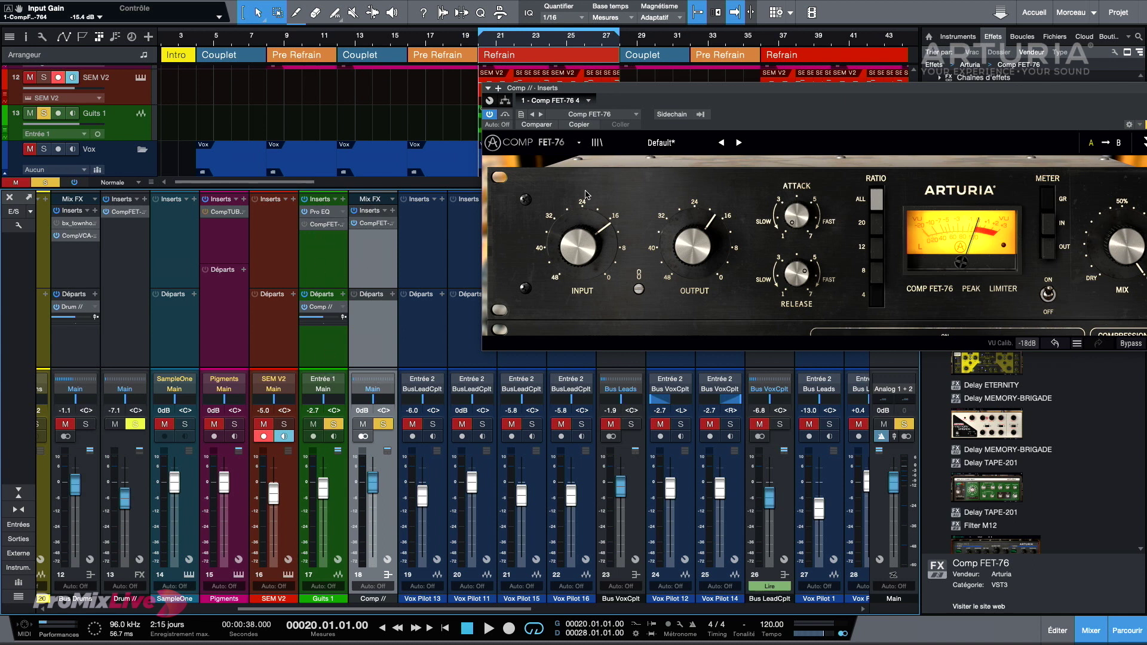
Remove the solo from the Comp // bus and Guits 1, and mute the Comp // bus
drag(906, 94, 884, 98)
click(380, 422)
click(334, 424)
click(362, 425)
Play the refrain with the full mix, unmute the Comp // bus and lower its fader to -9.9 dB
key(space)
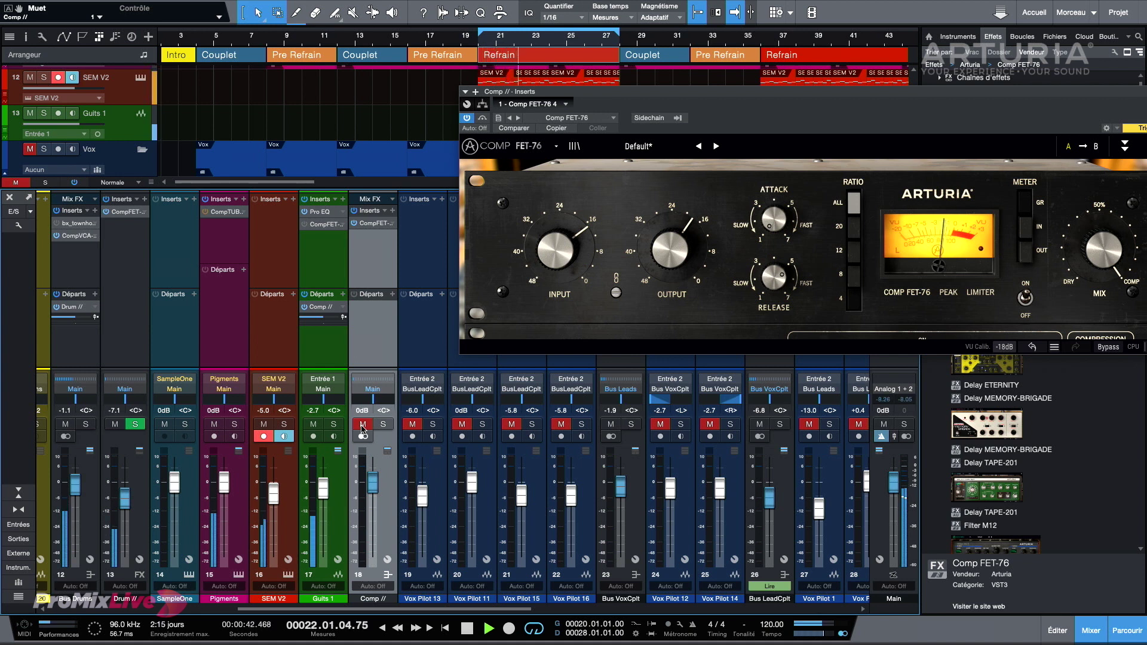
click(363, 424)
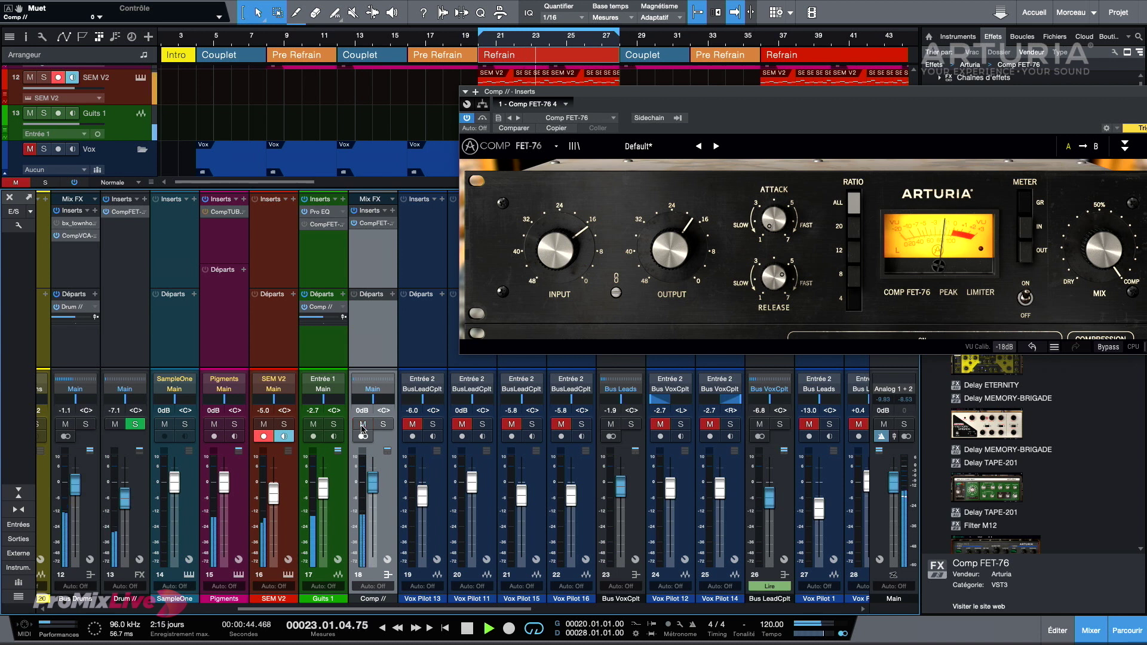
drag(377, 483, 375, 505)
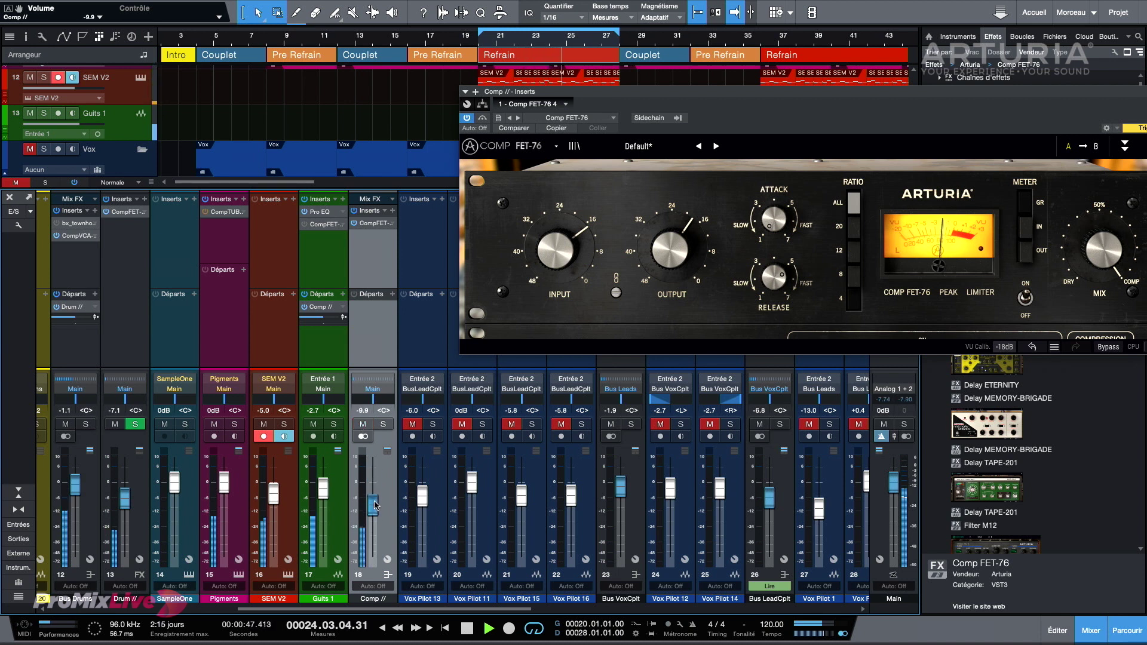
Mute Comp //, try the Guits 1 fader at +2.2 dB, return it to -2.7 dB and unmute the bus
click(363, 425)
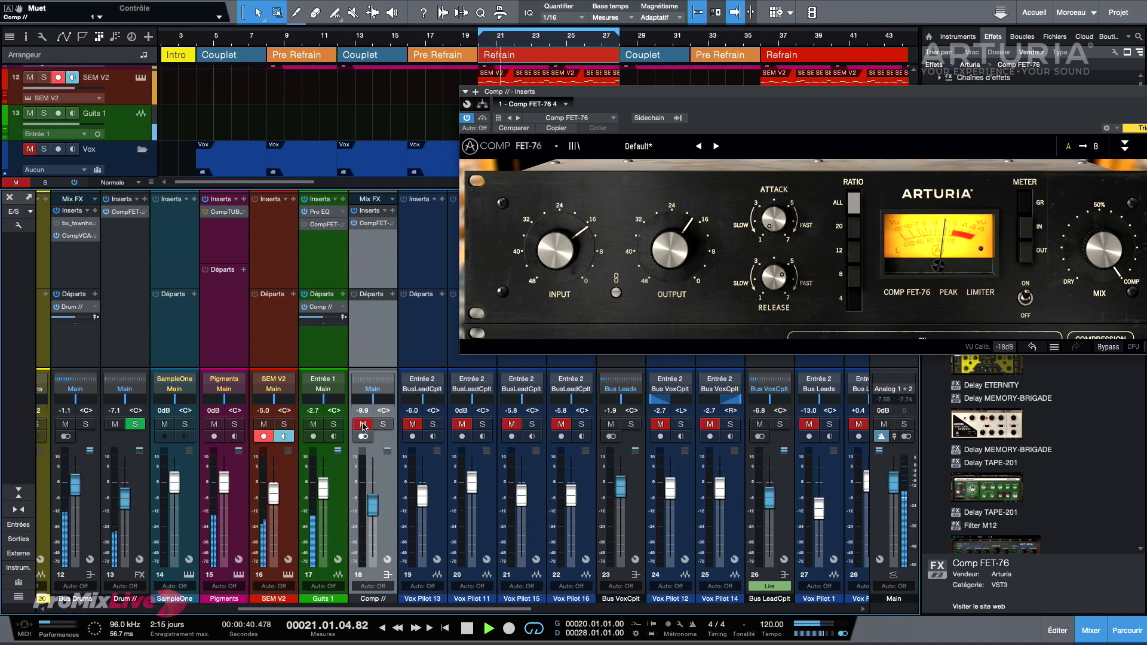
drag(325, 494, 327, 481)
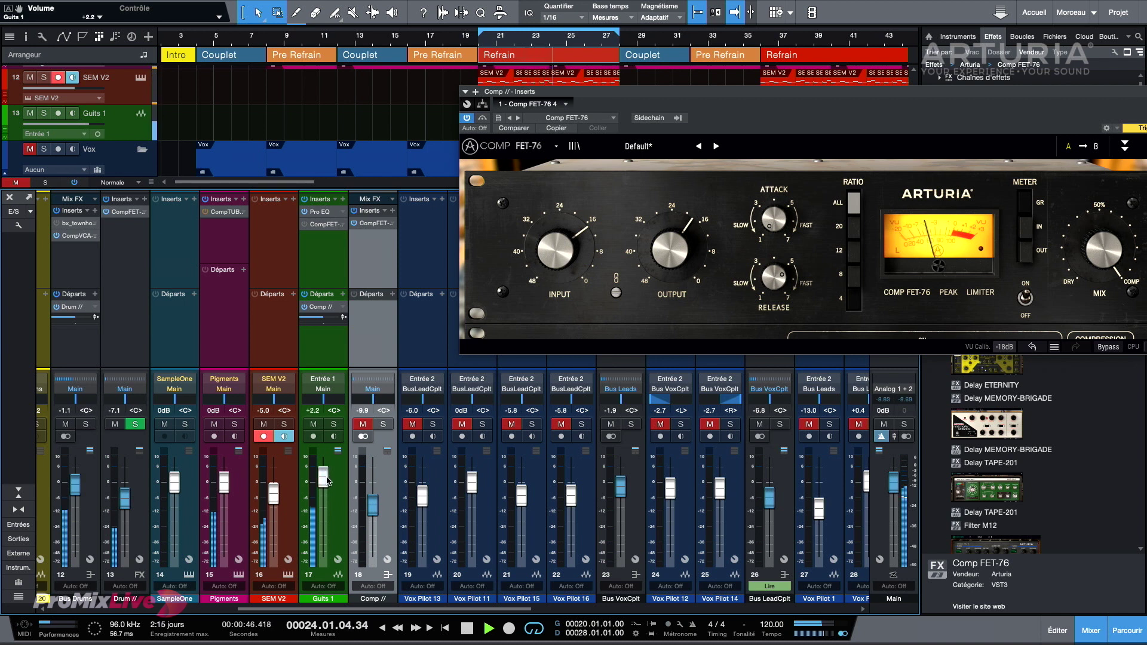
drag(327, 481, 327, 488)
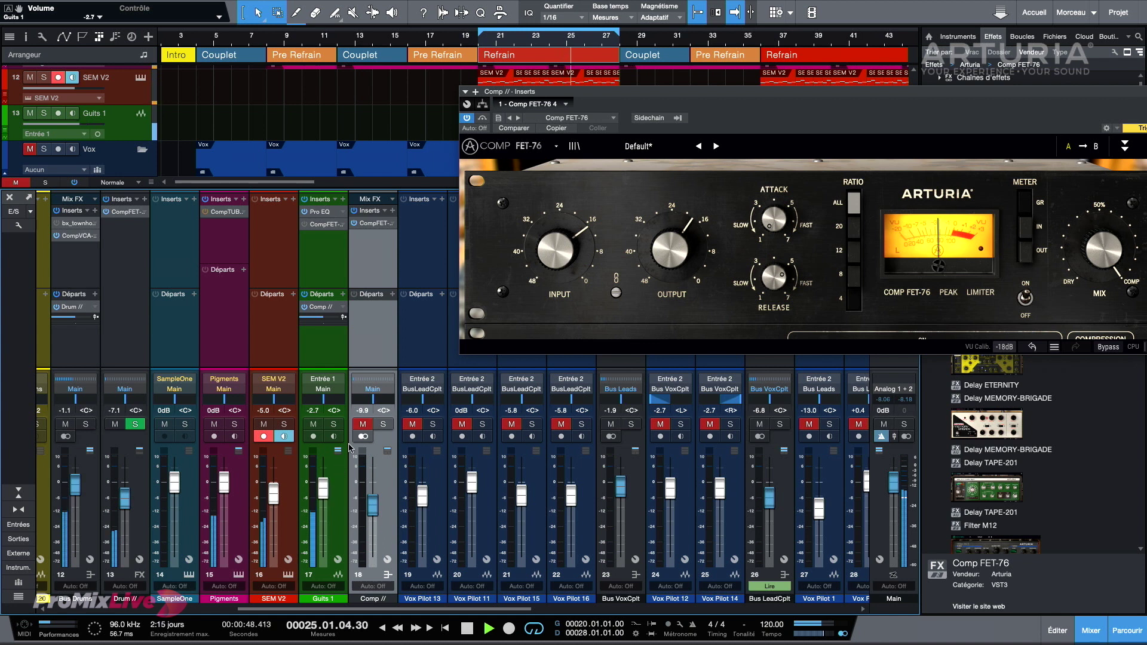
click(363, 425)
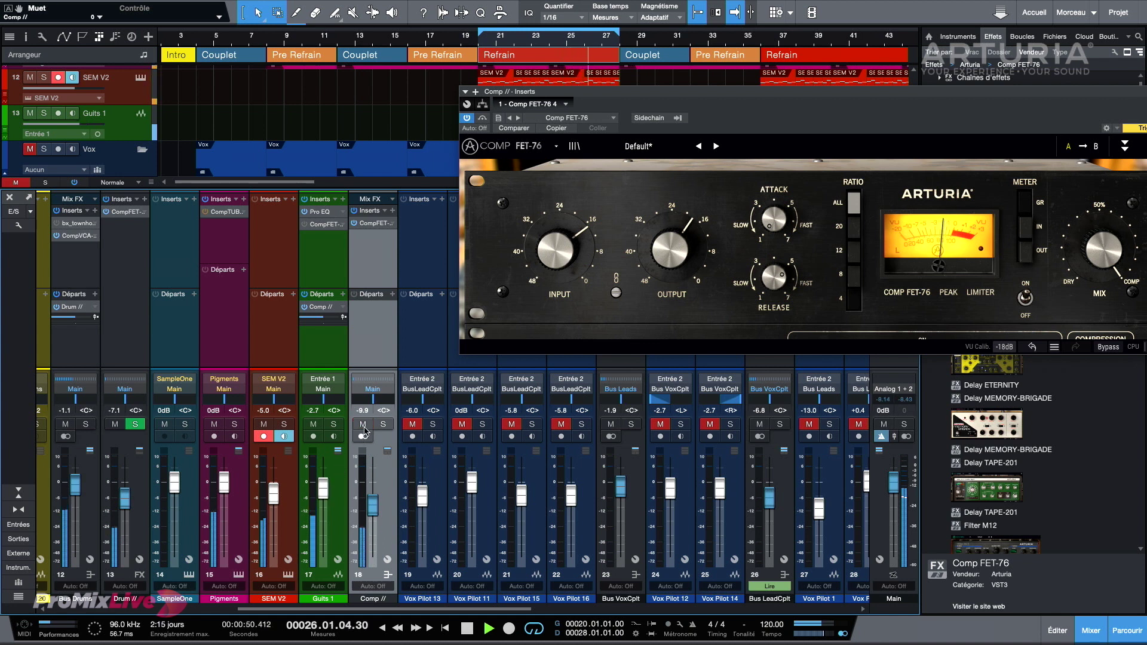
Stop playback and close the Comp // bus's compressor window
key(space)
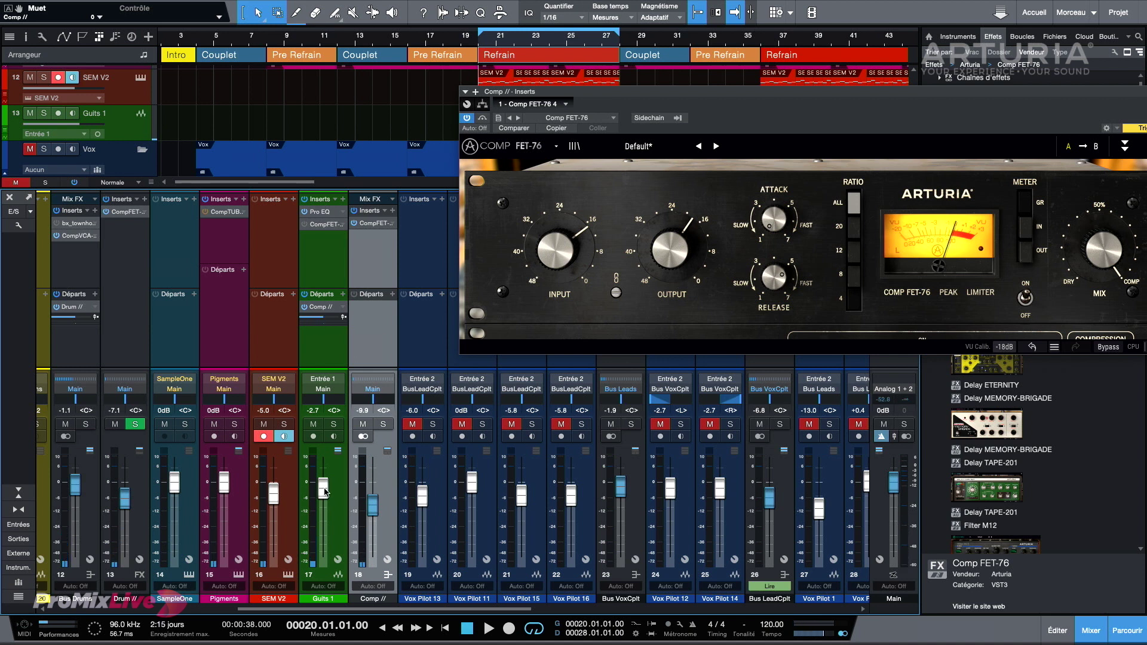
drag(1097, 96, 990, 94)
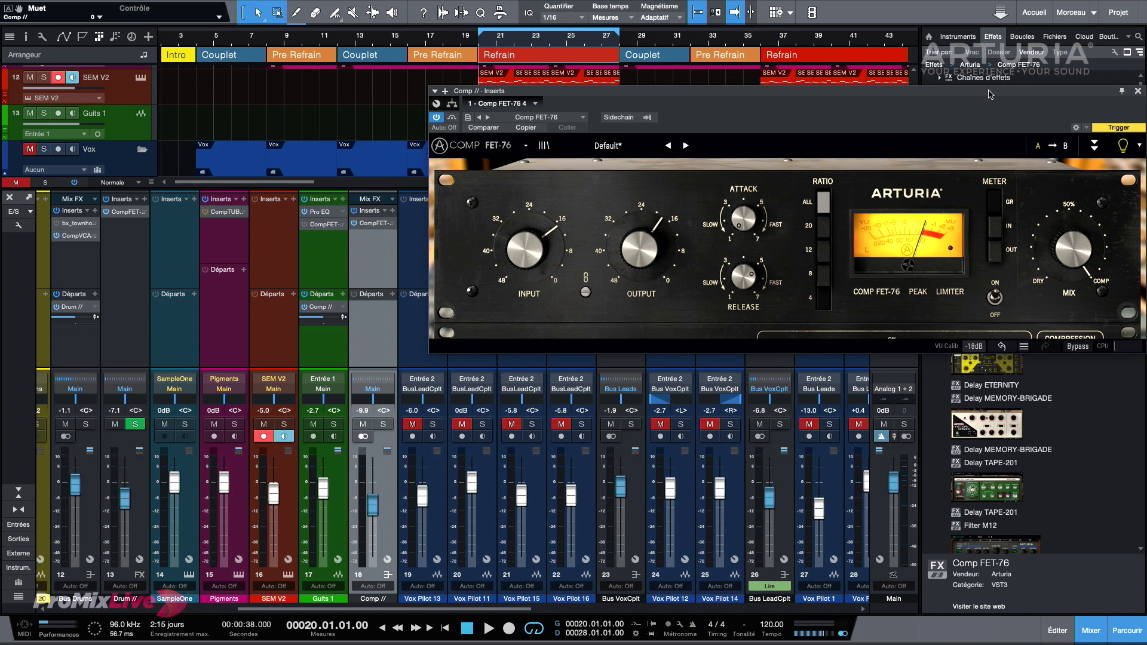
click(1138, 90)
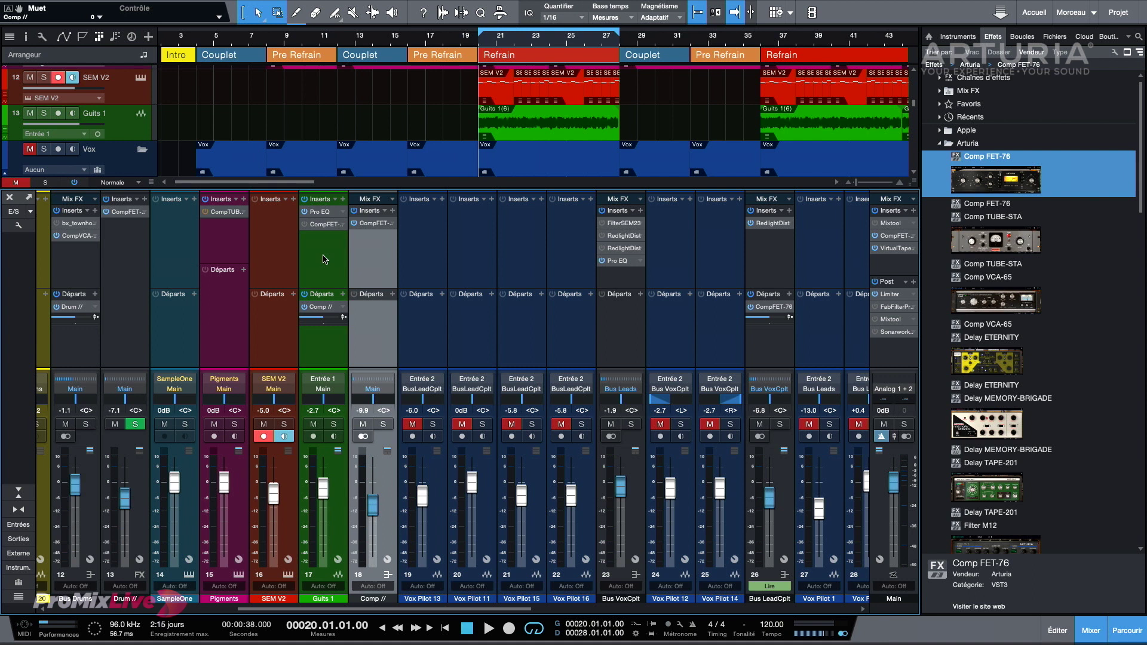
Copy the Comp // send from Guits 1 to the SEM V2 channel
scroll(324, 258, left, 3)
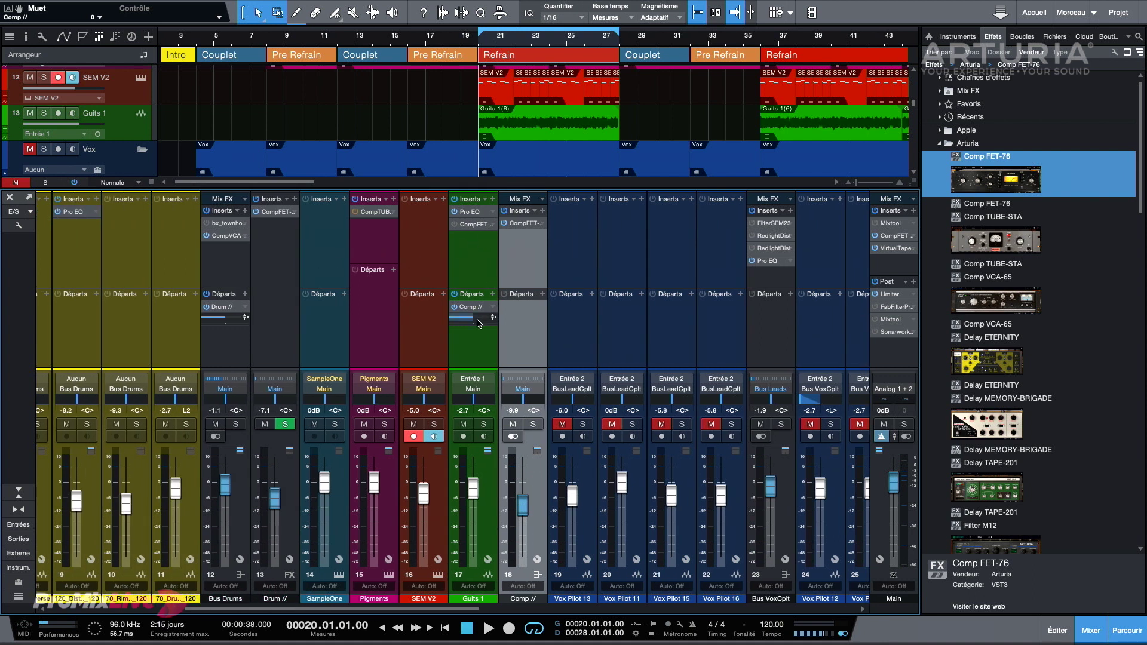
drag(472, 306, 419, 306)
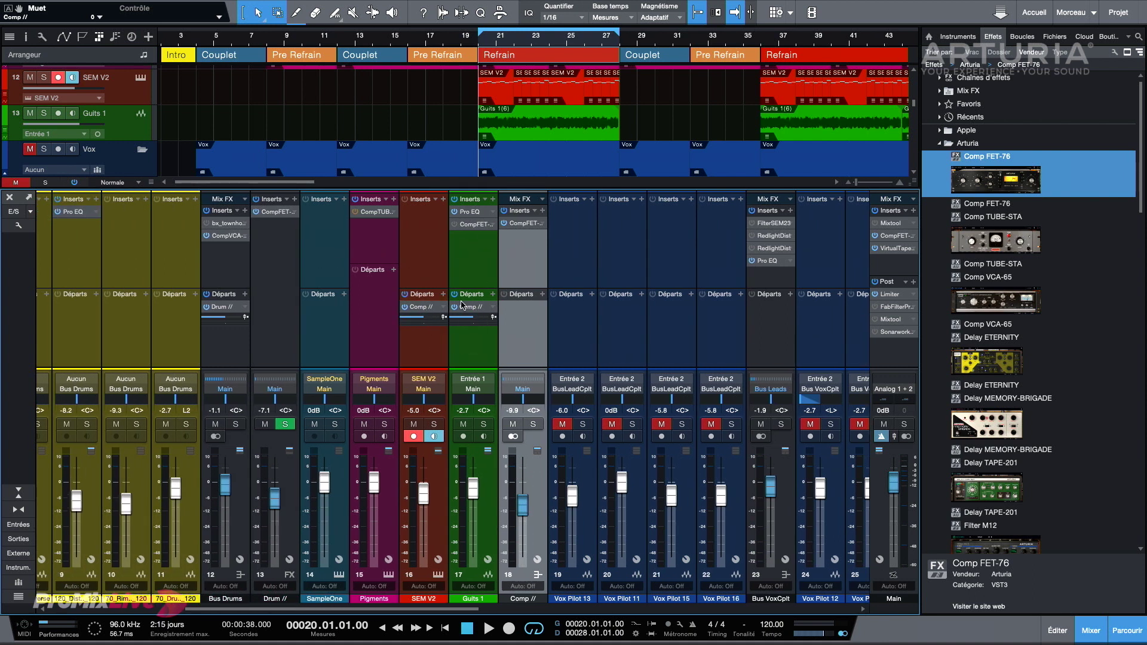
scroll(438, 263, right, 2)
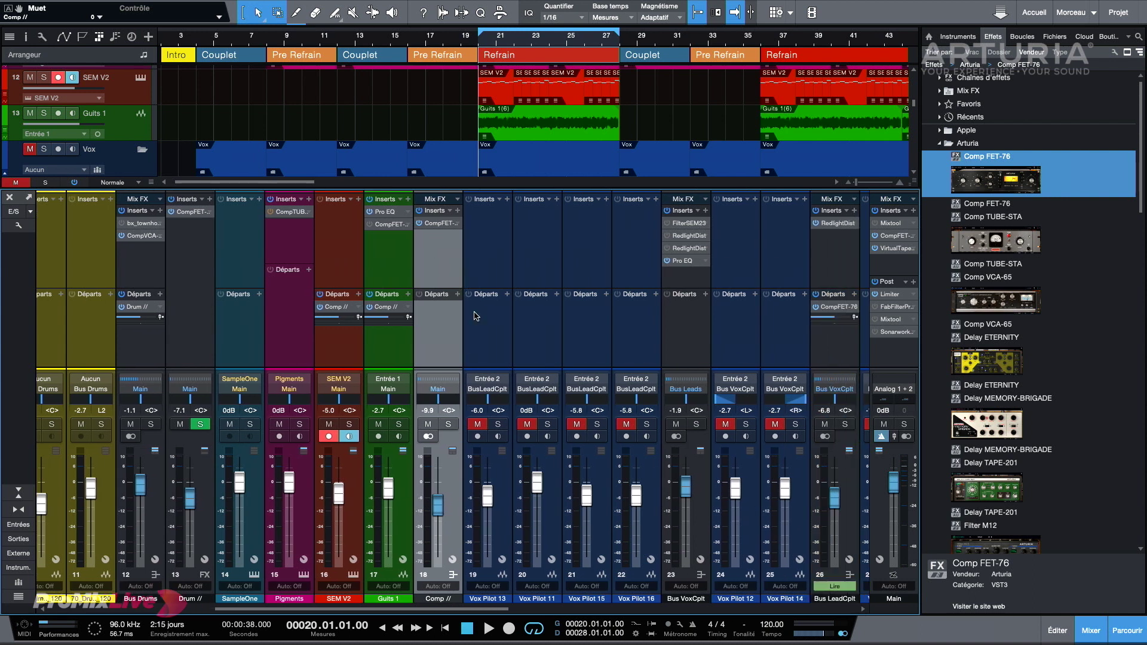
Play the refrain, lower the SEM V2 fader to -8.4 dB, and mute and unmute the Comp // bus for comparison
key(space)
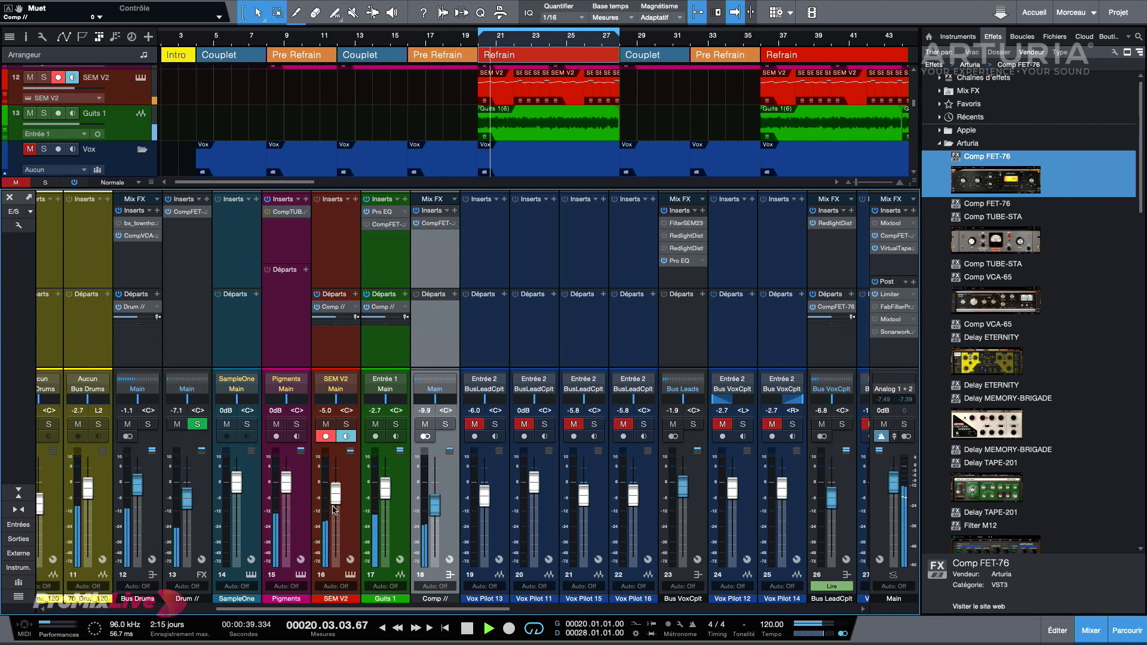
drag(336, 498, 337, 506)
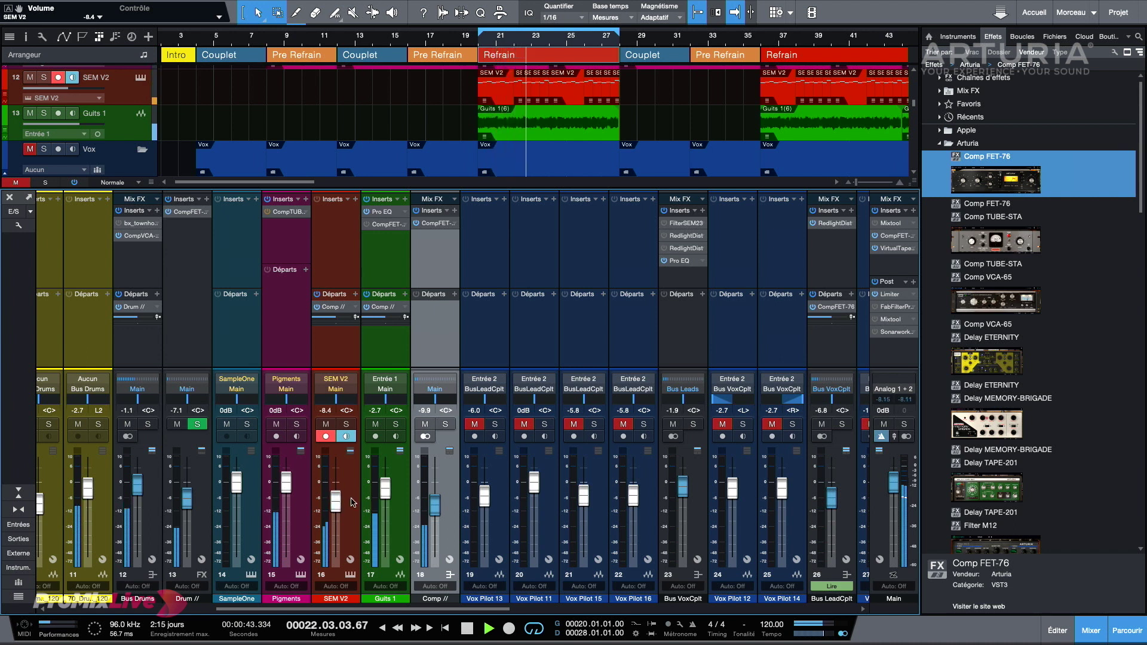
click(426, 425)
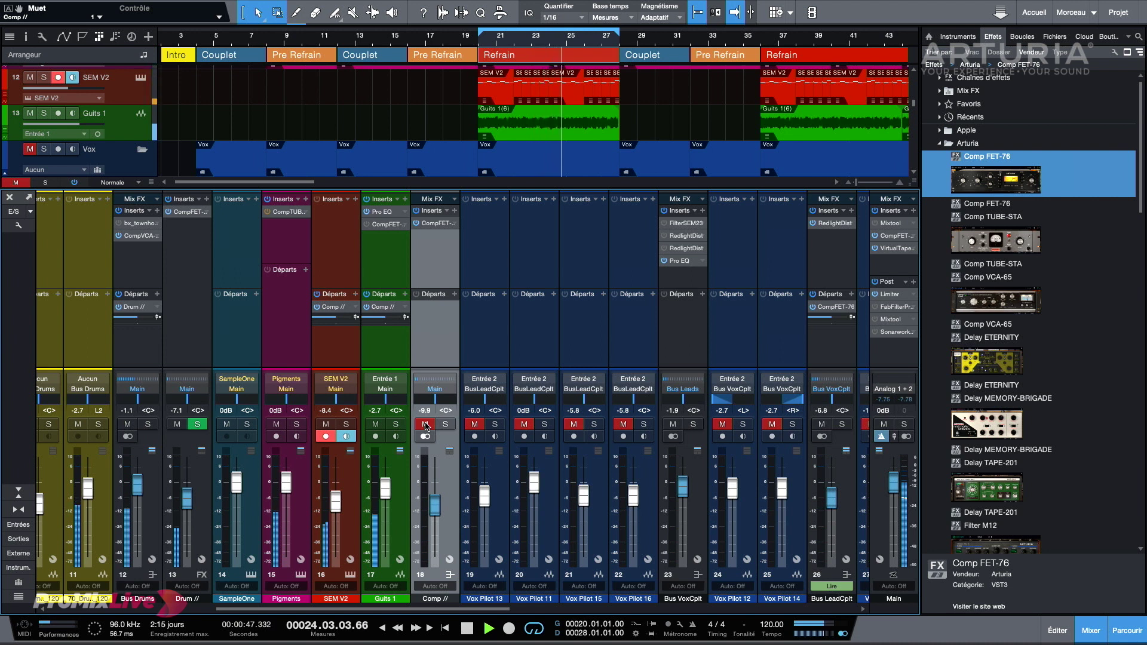
click(425, 425)
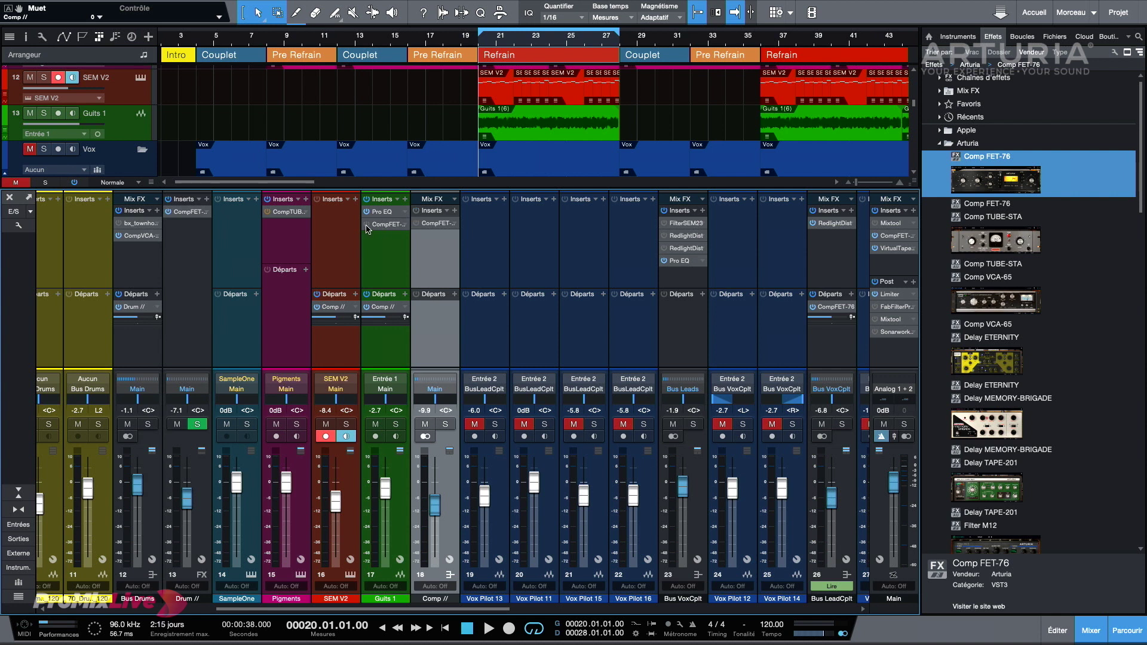
Copy the Comp FET-76 insert from Guits 1 to SEM V2 and move its window clear of the Guits 1 channel's inserts
drag(390, 227, 335, 212)
drag(711, 95, 649, 115)
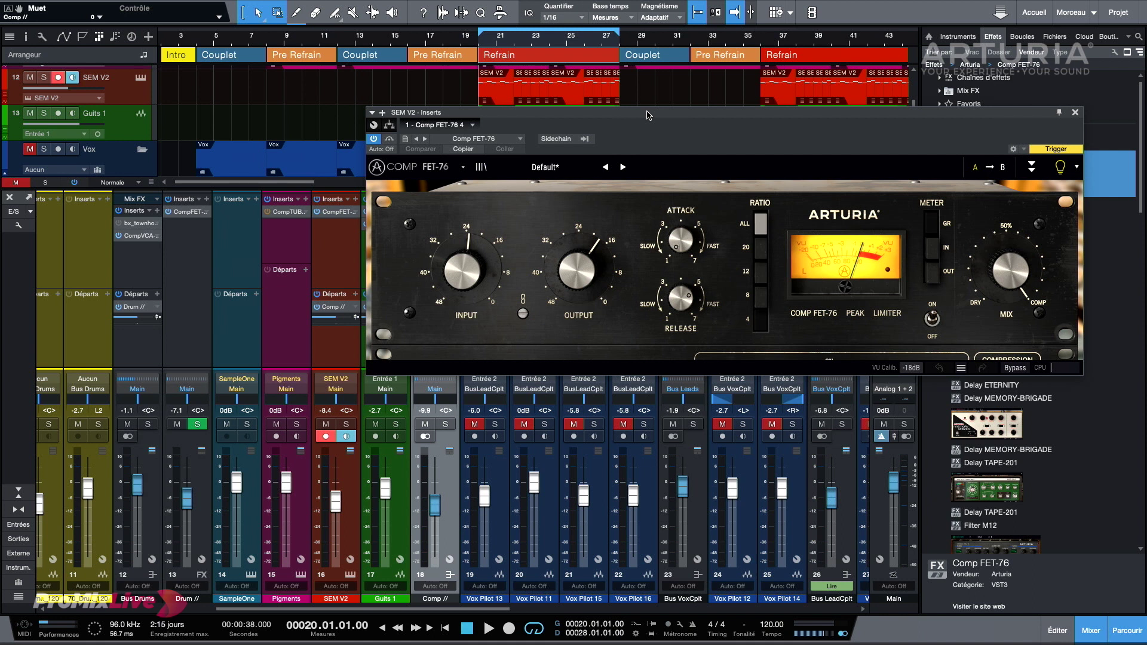
drag(649, 114, 725, 125)
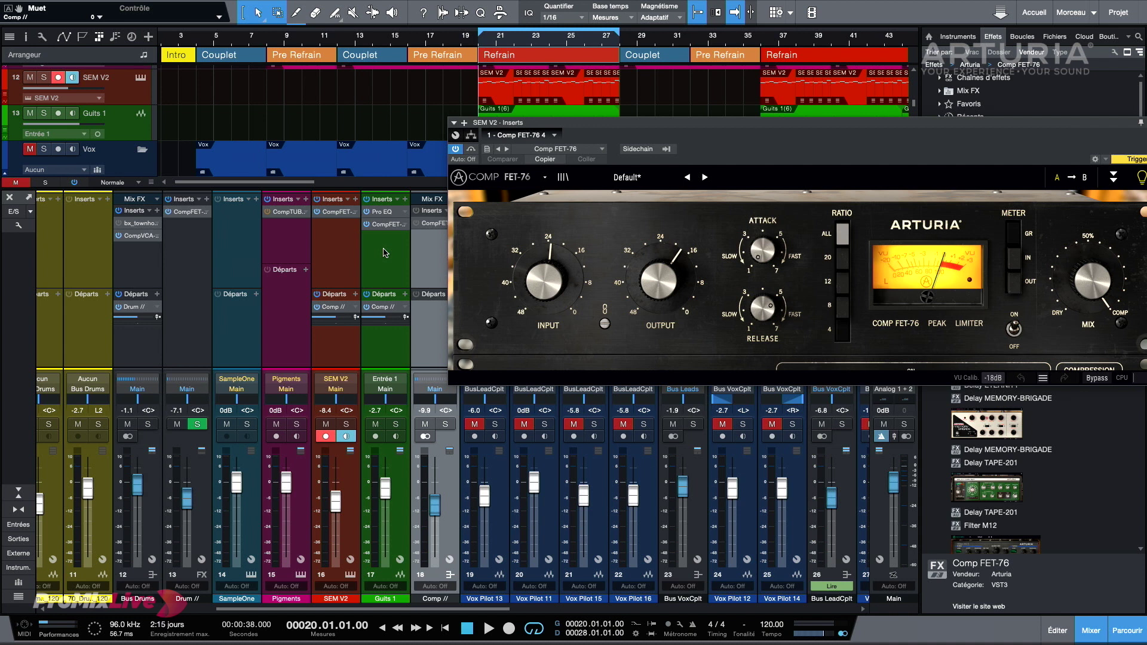
drag(648, 128, 601, 87)
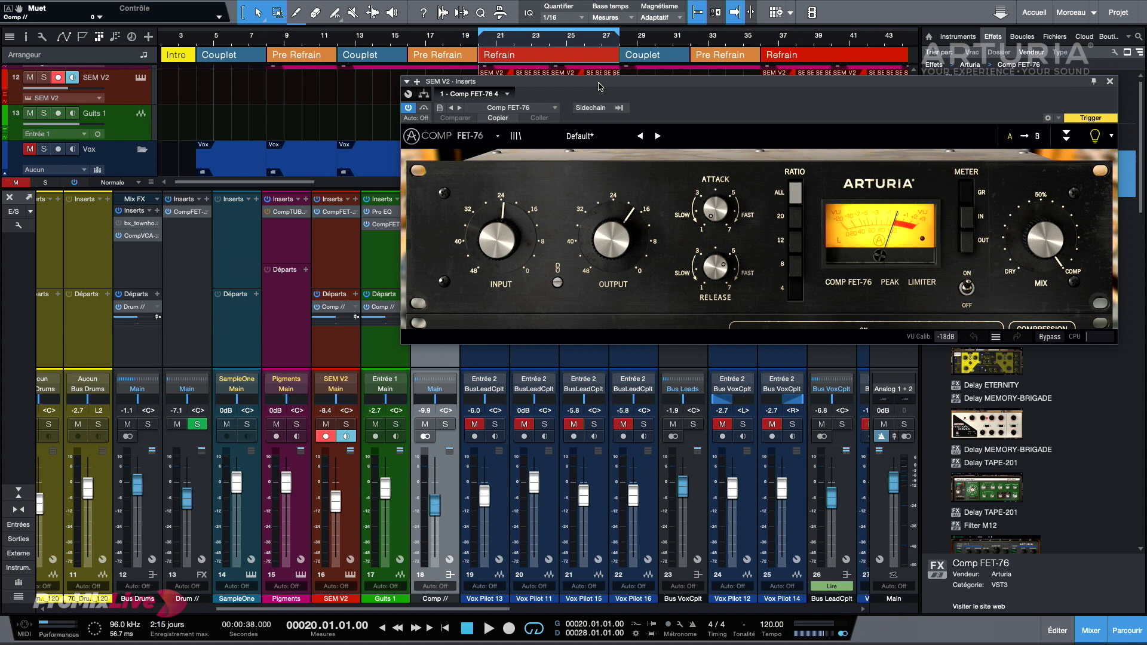
Mute the Comp // bus, audition the refrain with the insert compressors on SEM V2 and Guits 1, and close the compressor window
click(431, 423)
key(space)
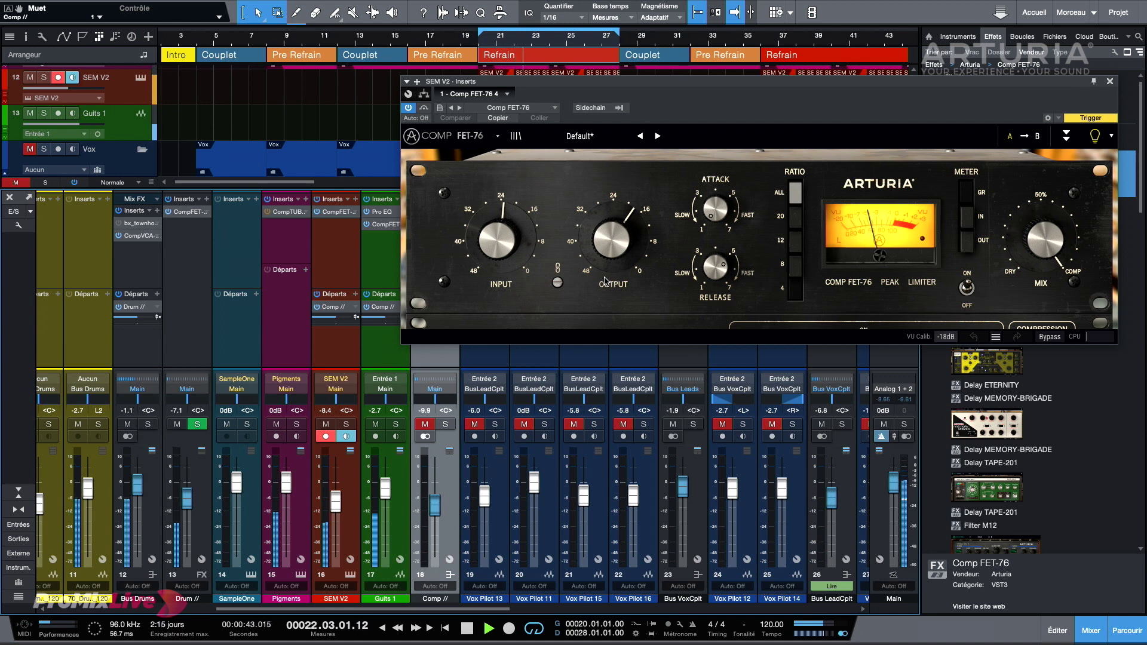
click(1110, 81)
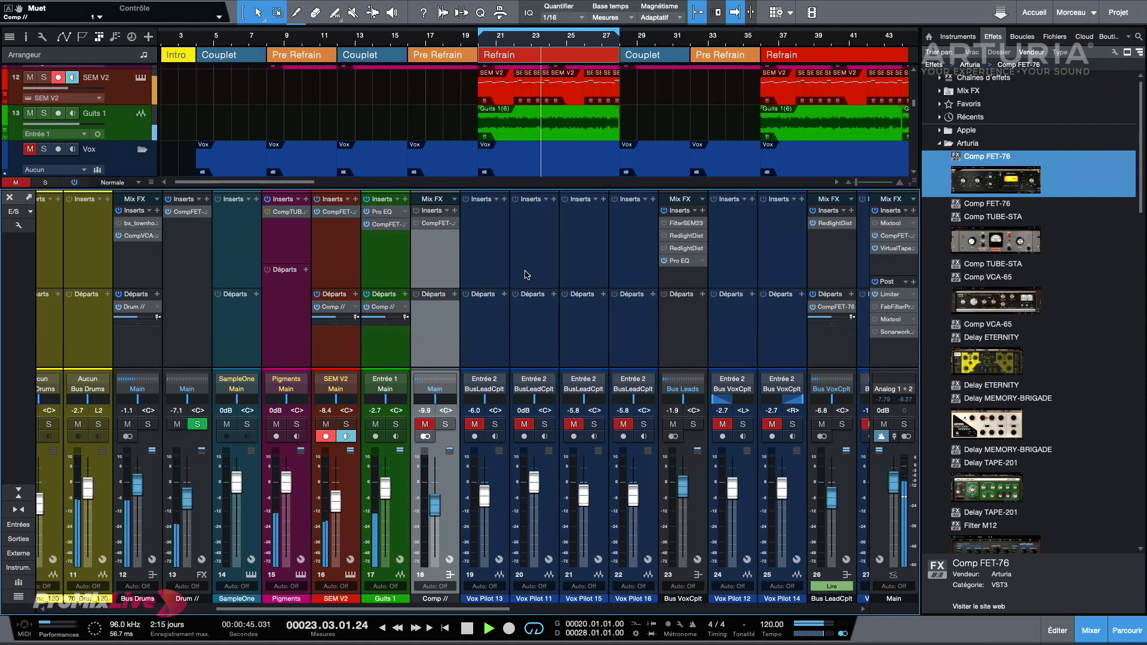
key(space)
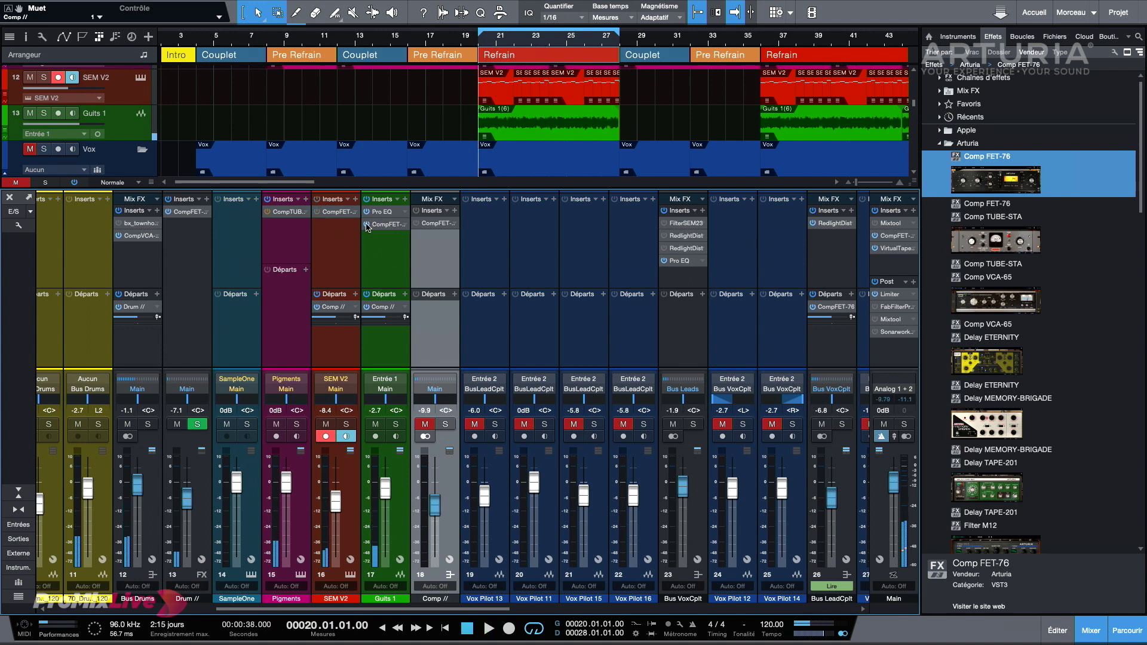
With the SEM V2 and Guits 1 insert compressors bypassed, unmute the Comp // bus and raise its fader to -8.9 dB during playback
click(425, 424)
key(space)
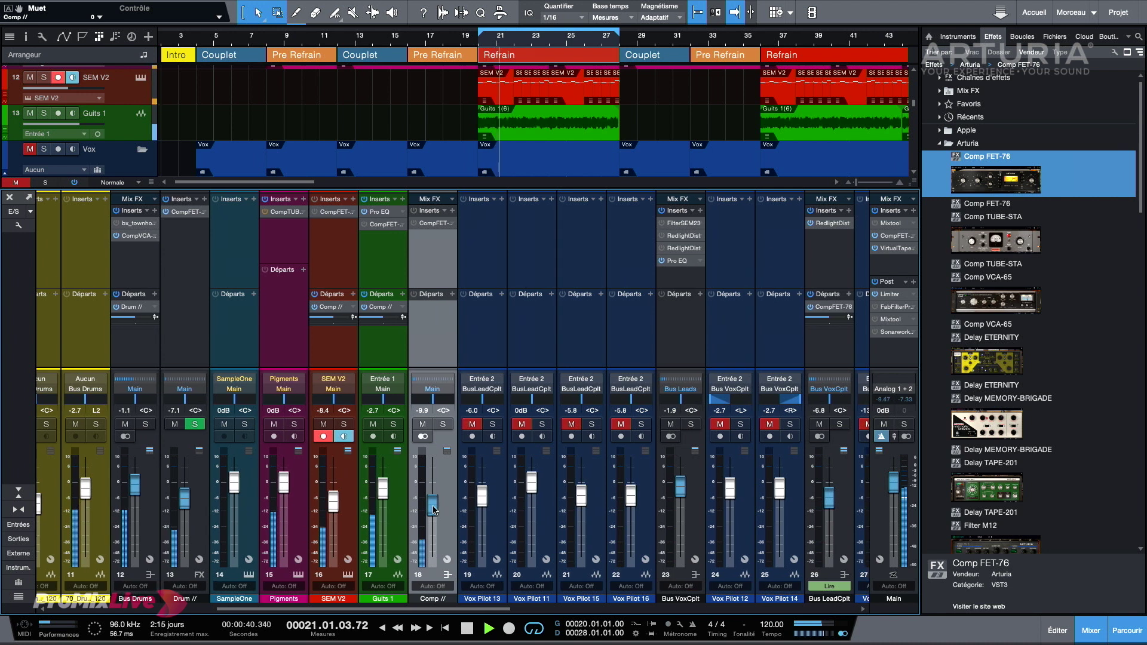
drag(435, 510, 434, 507)
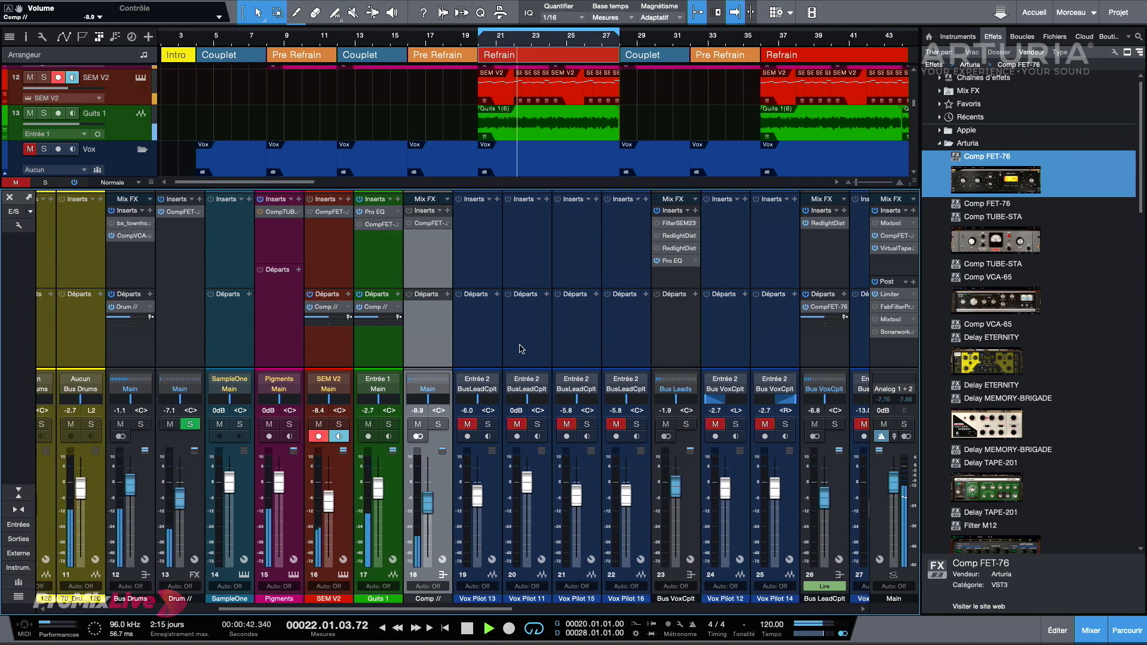
scroll(521, 351, left, 3)
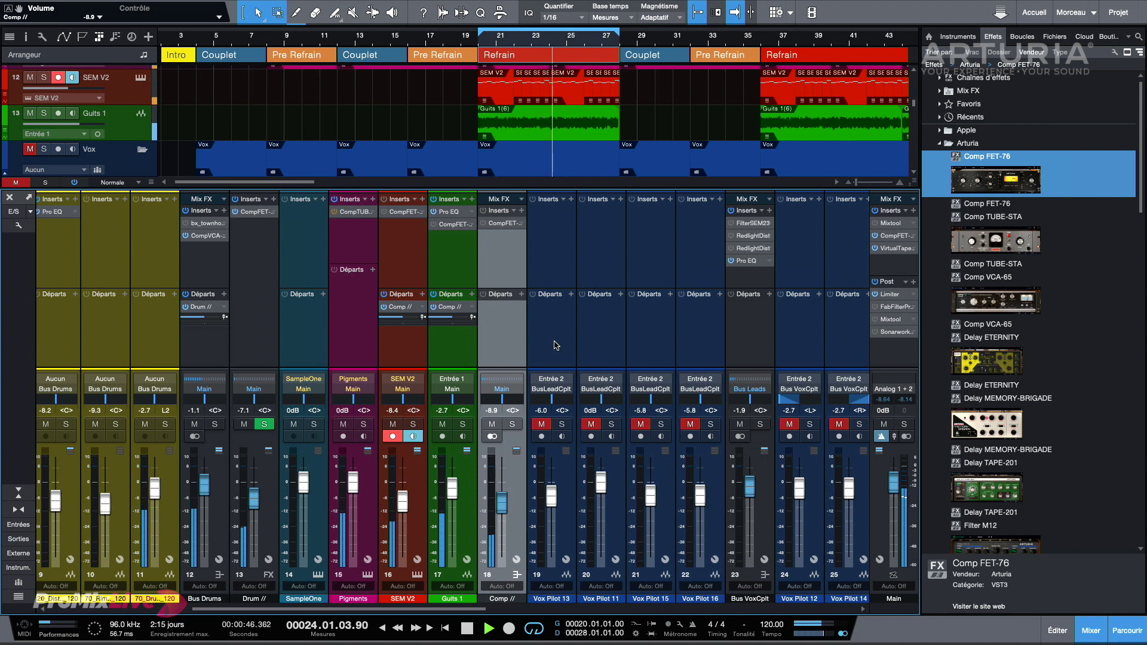
key(space)
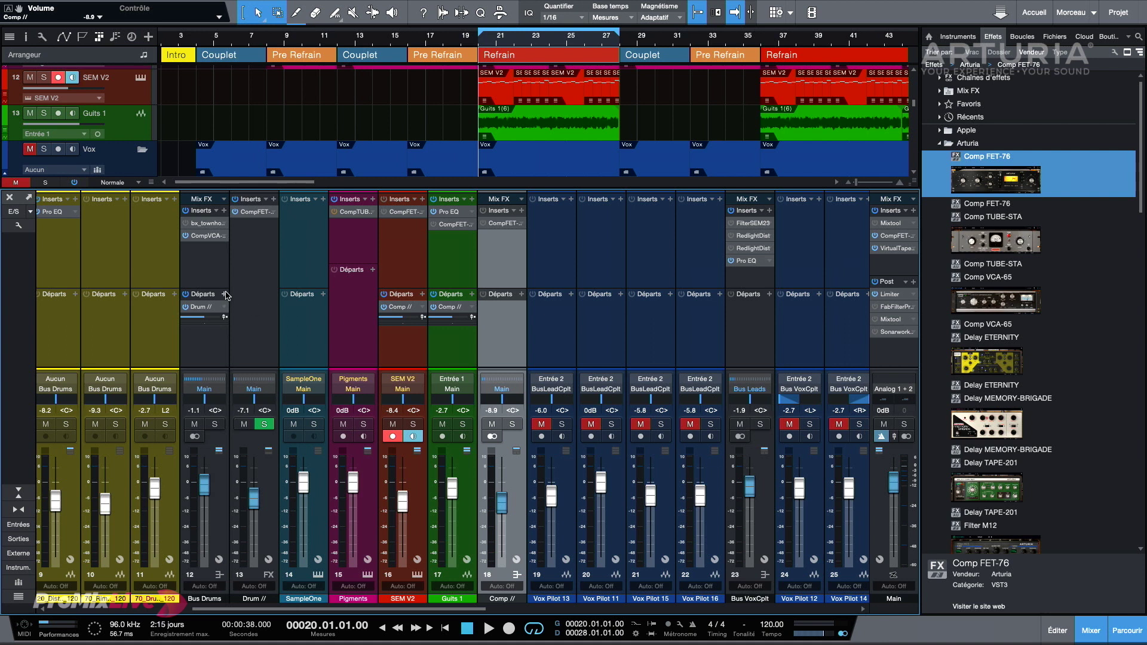
Solo the Bus Drums channel and play the refrain
click(197, 280)
click(214, 424)
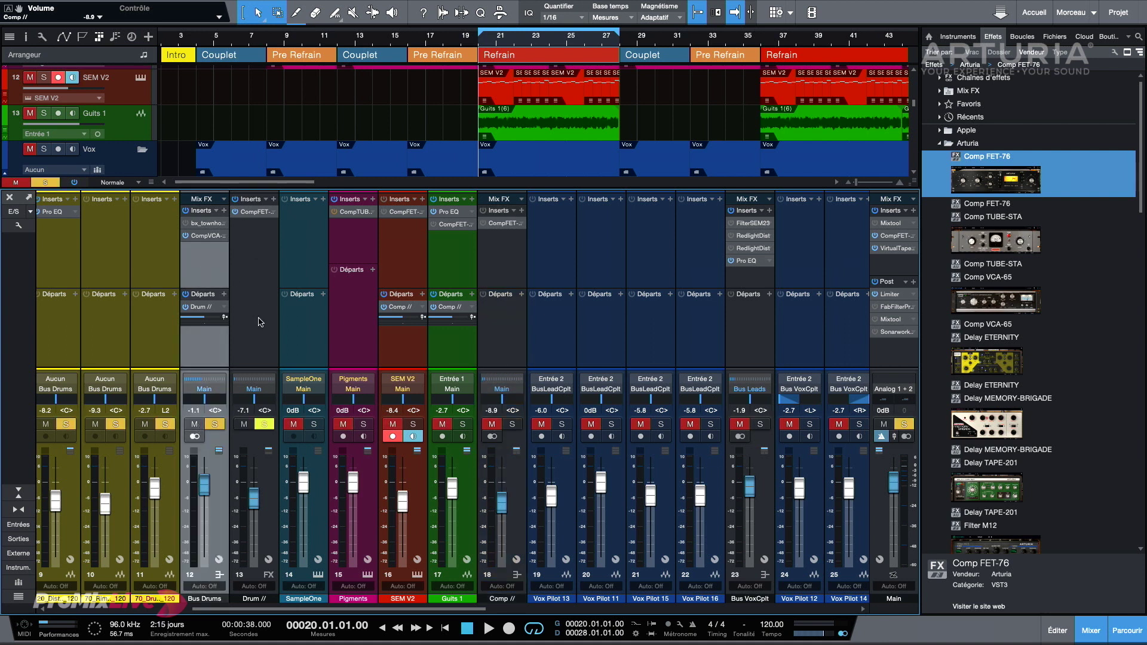
key(space)
Toggle the compressor on the Drum // channel for comparison, open its Comp FET-76 window and play the refrain
click(236, 204)
key(space)
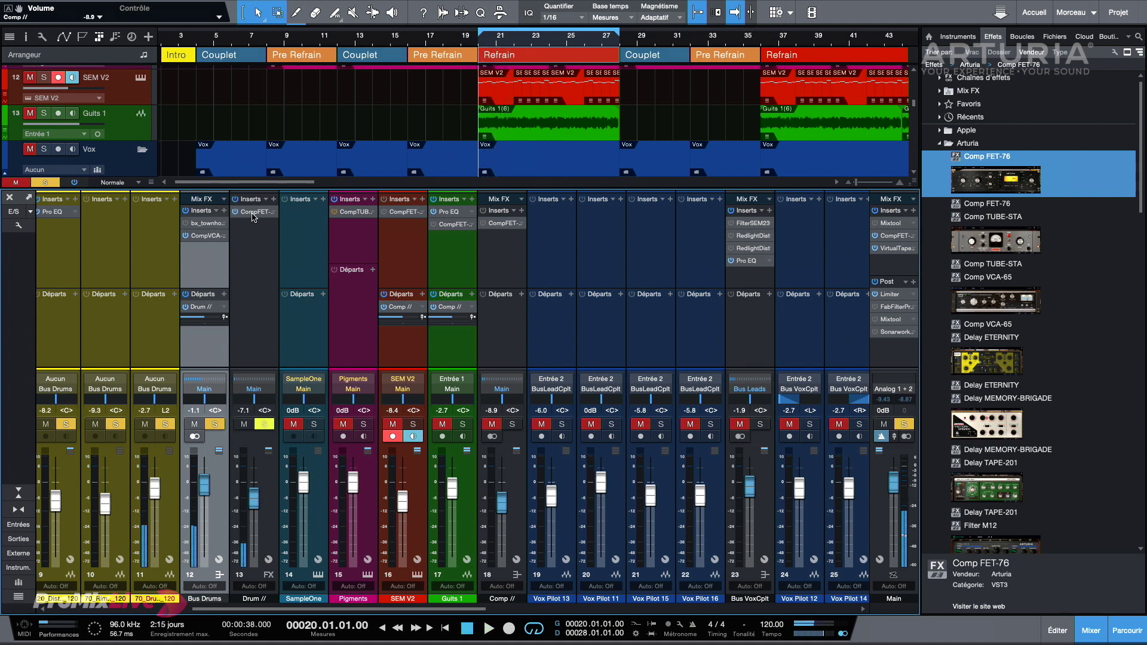
double_click(254, 213)
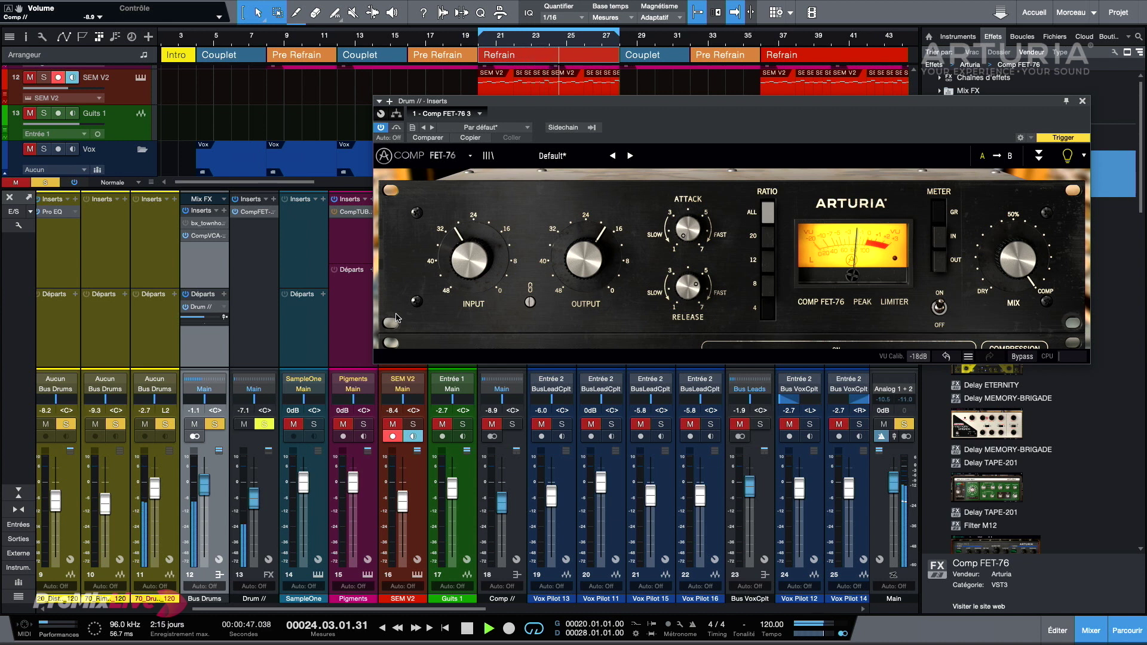
key(space)
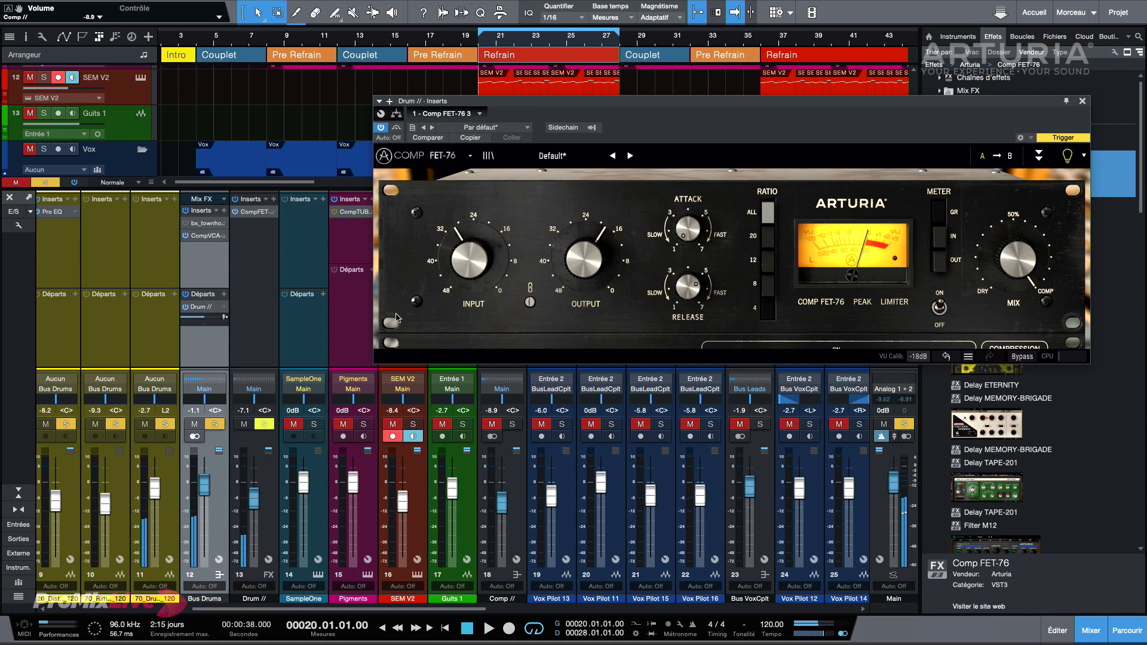